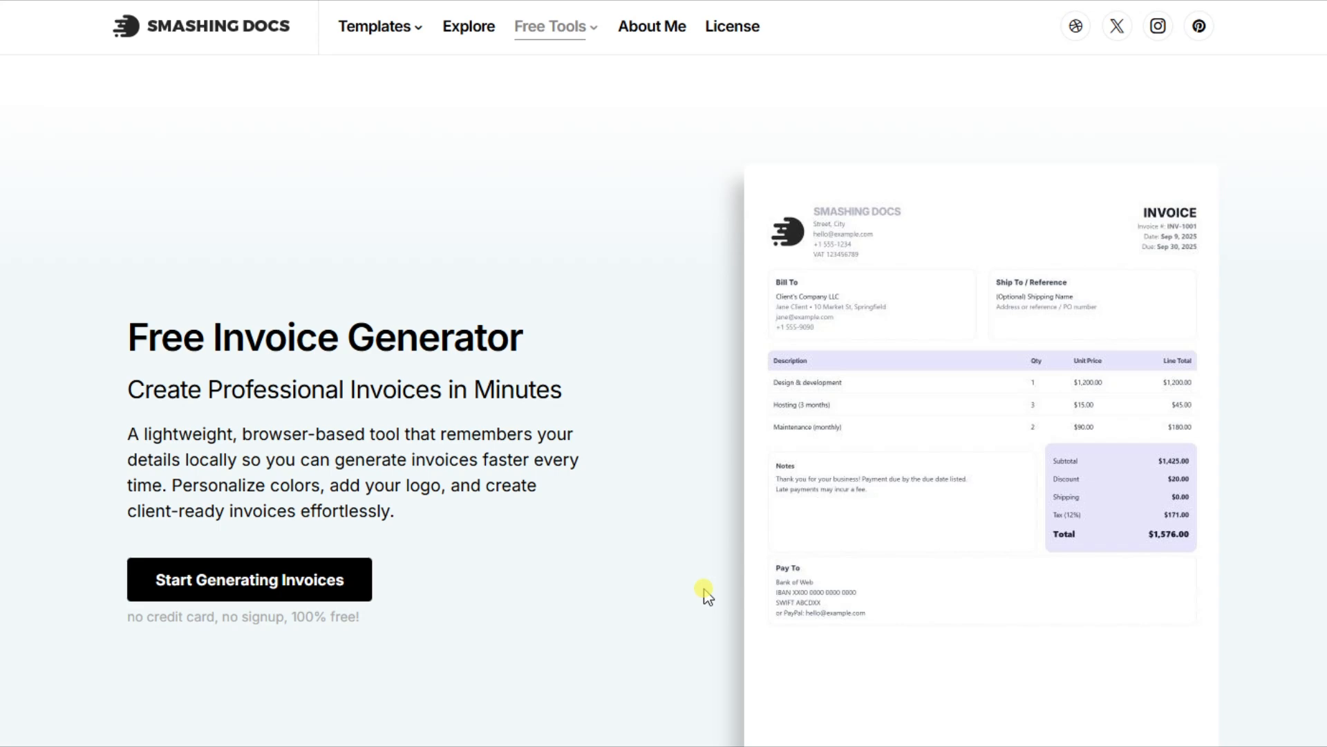
Scroll through the Free Invoice Generator landing page to read what the tool offers
scroll(705, 592, down, 10)
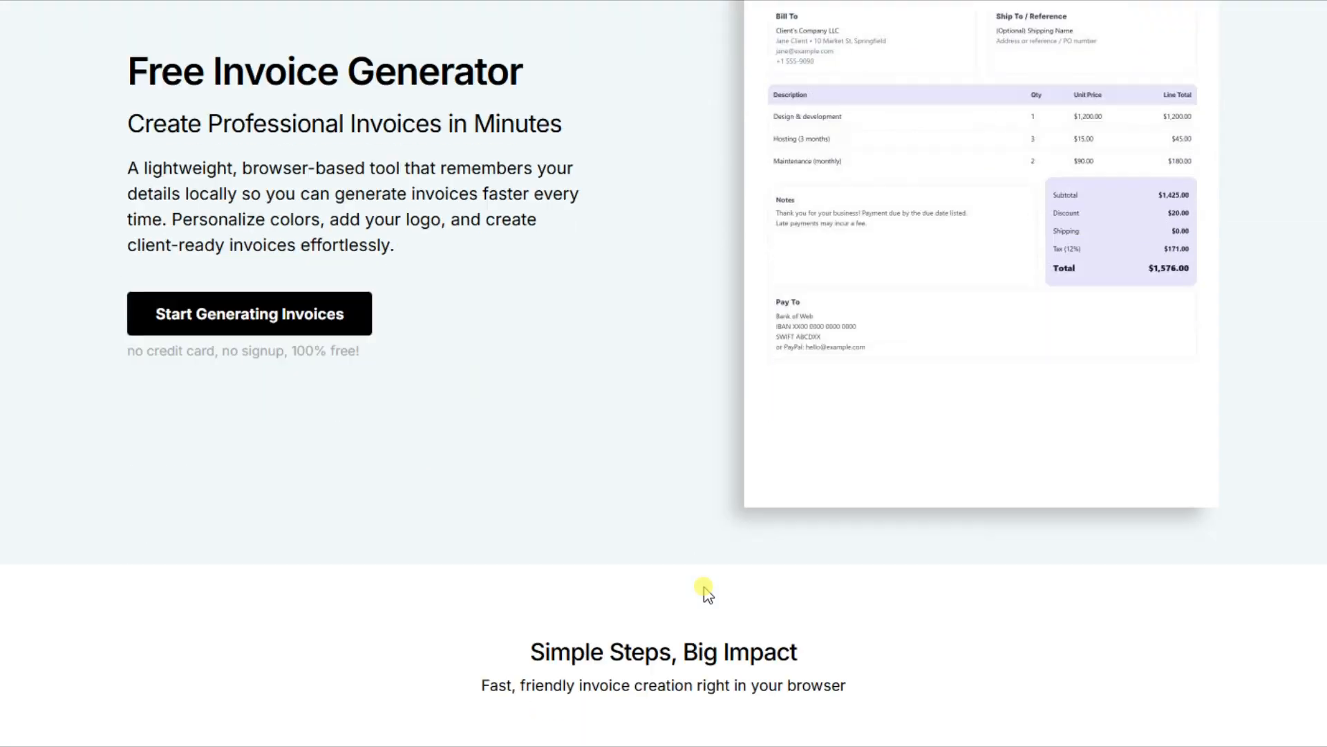
scroll(705, 593, down, 10)
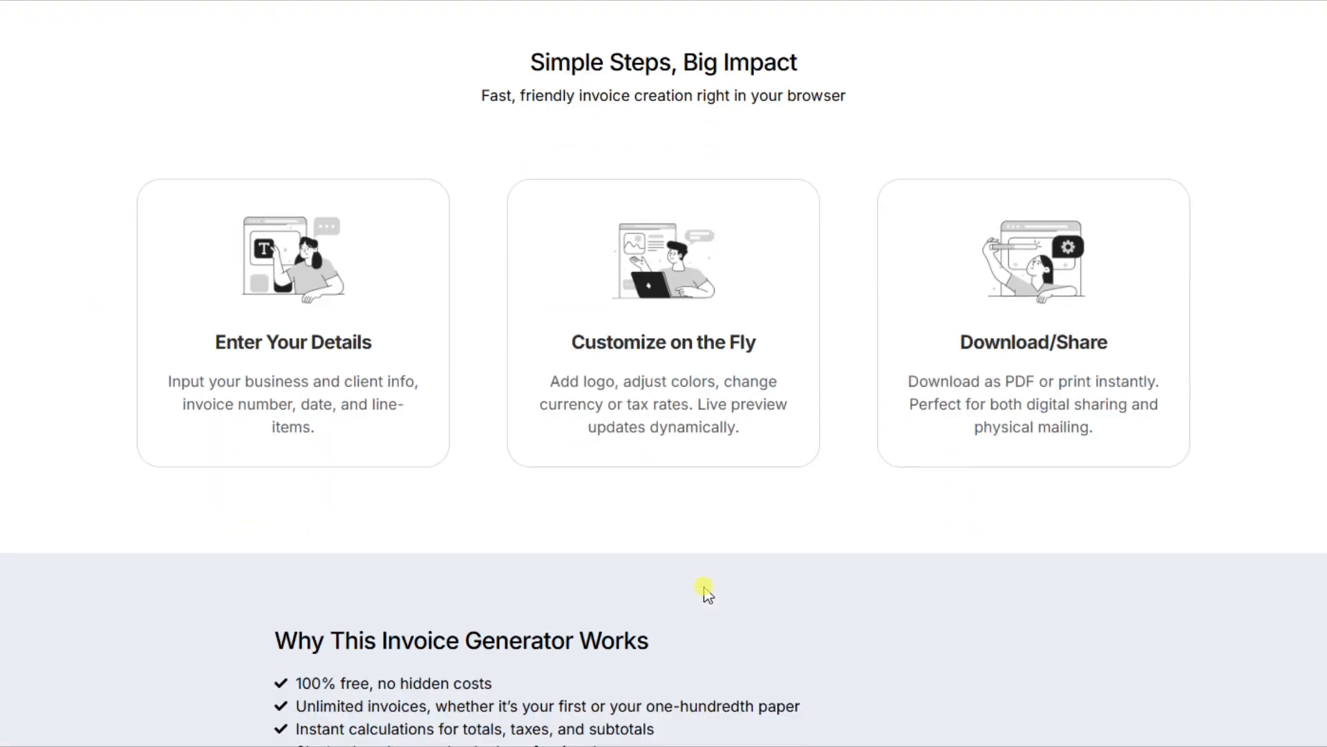
scroll(705, 592, down, 2)
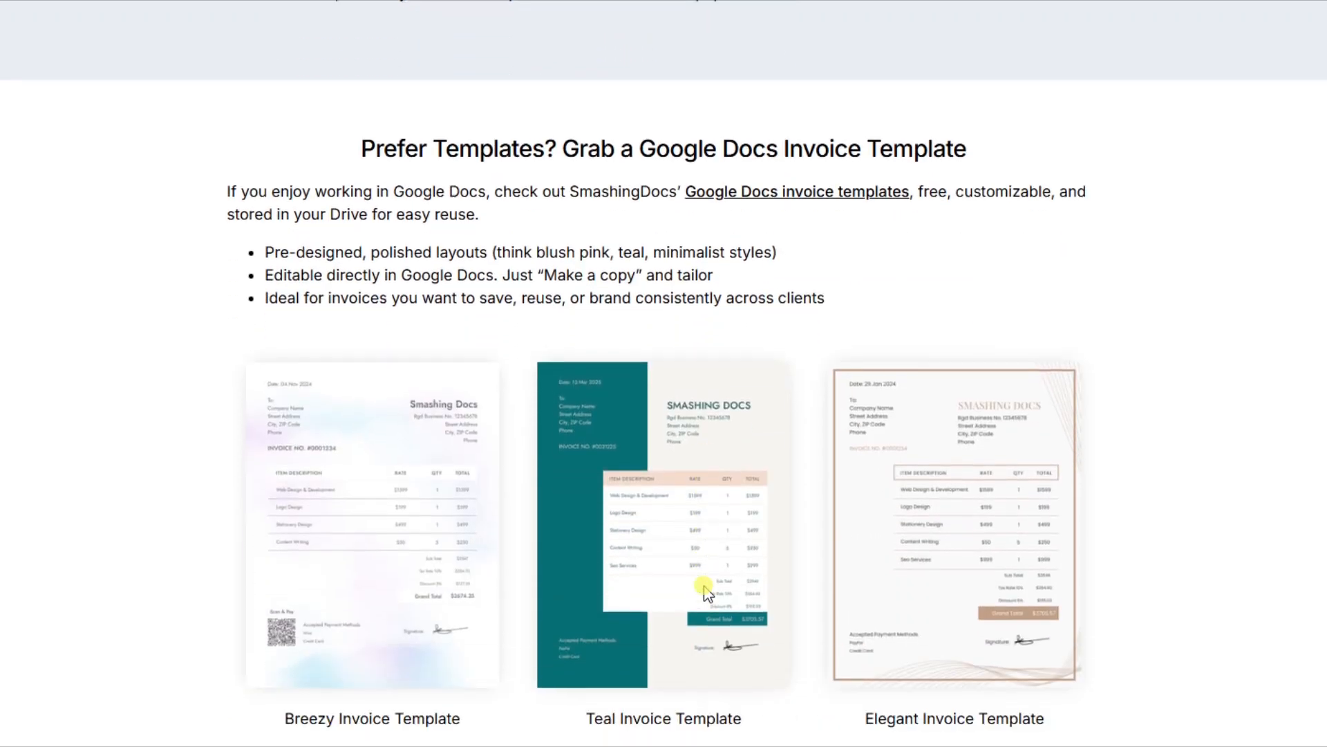
scroll(706, 592, up, 10)
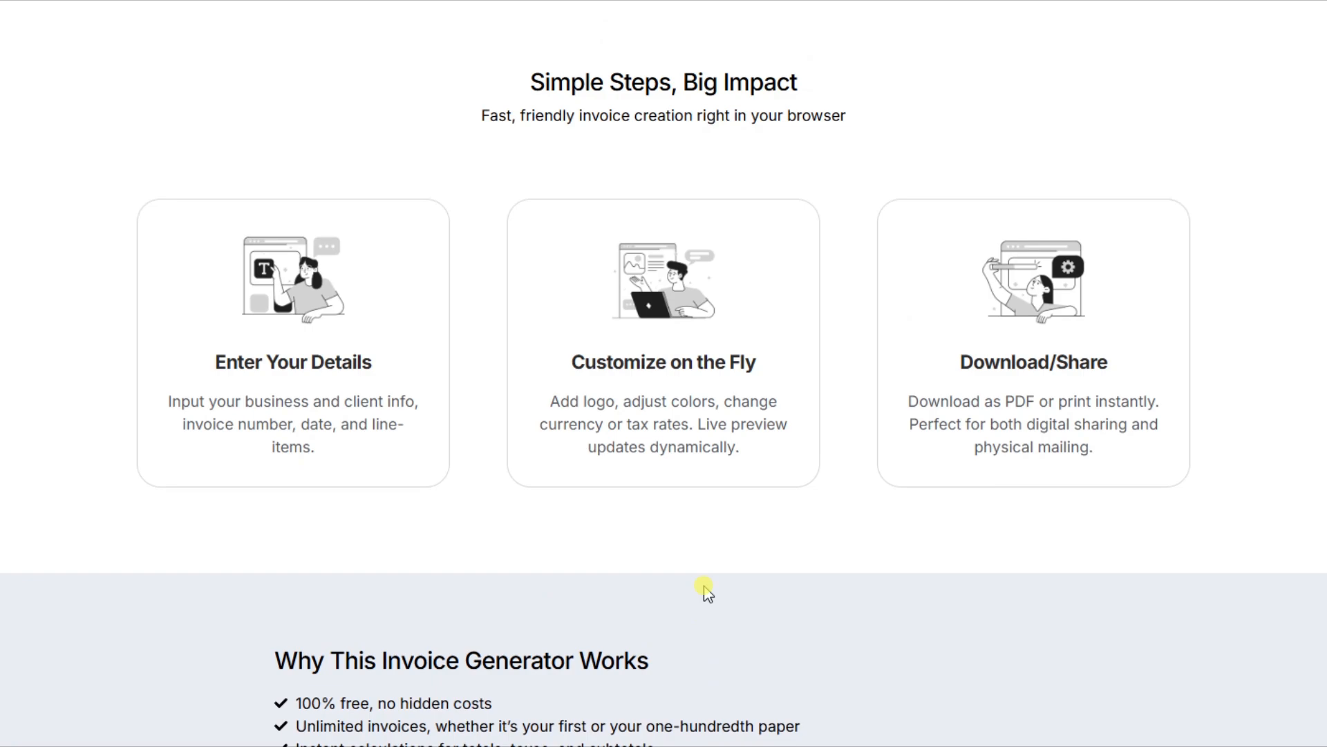
scroll(705, 589, up, 8)
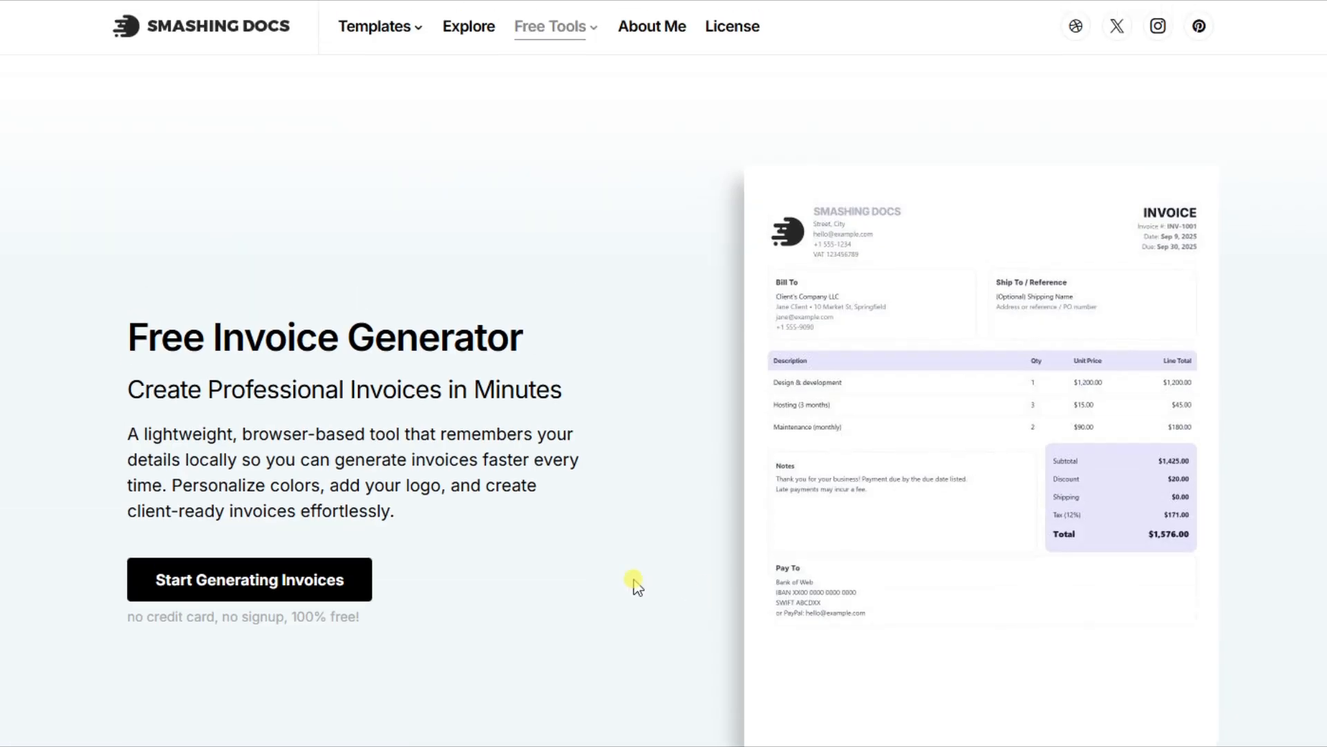
Start generating invoices and scroll through the default invoice template
click(284, 579)
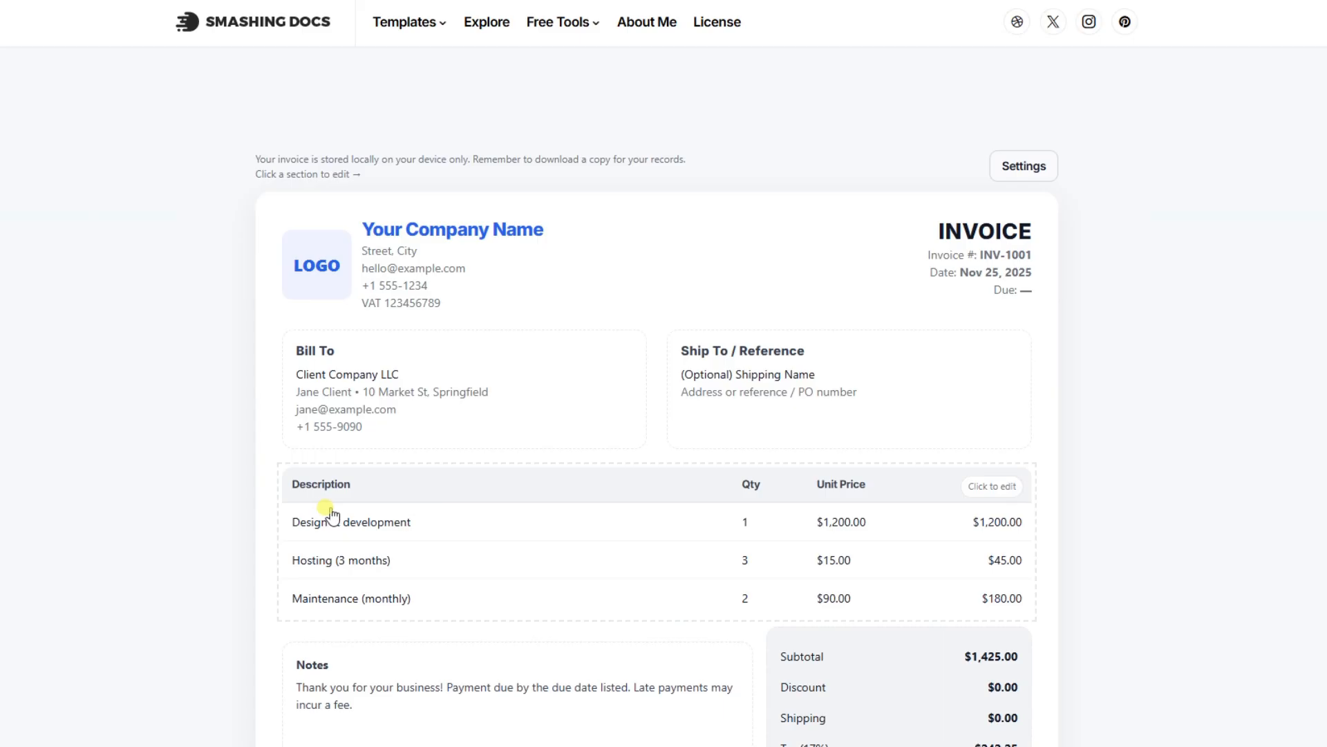
scroll(1064, 504, down, 4)
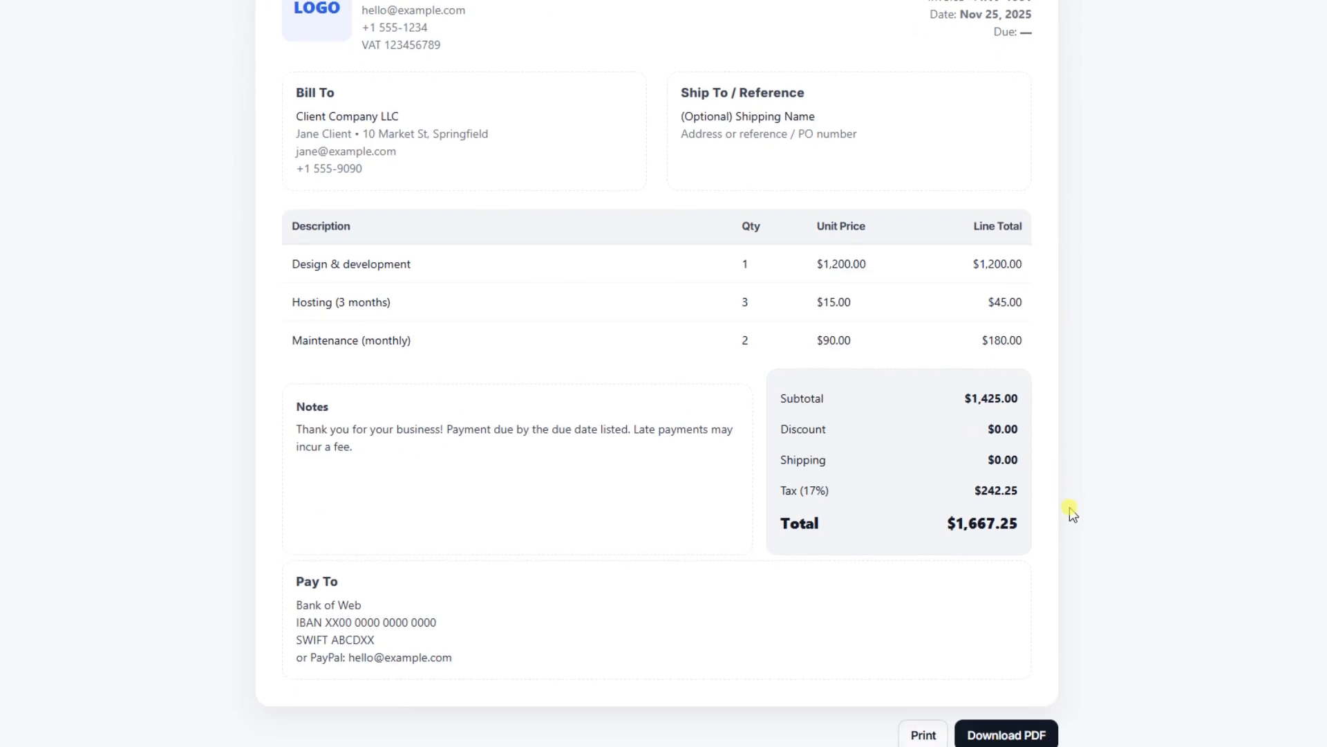
scroll(1071, 512, up, 3)
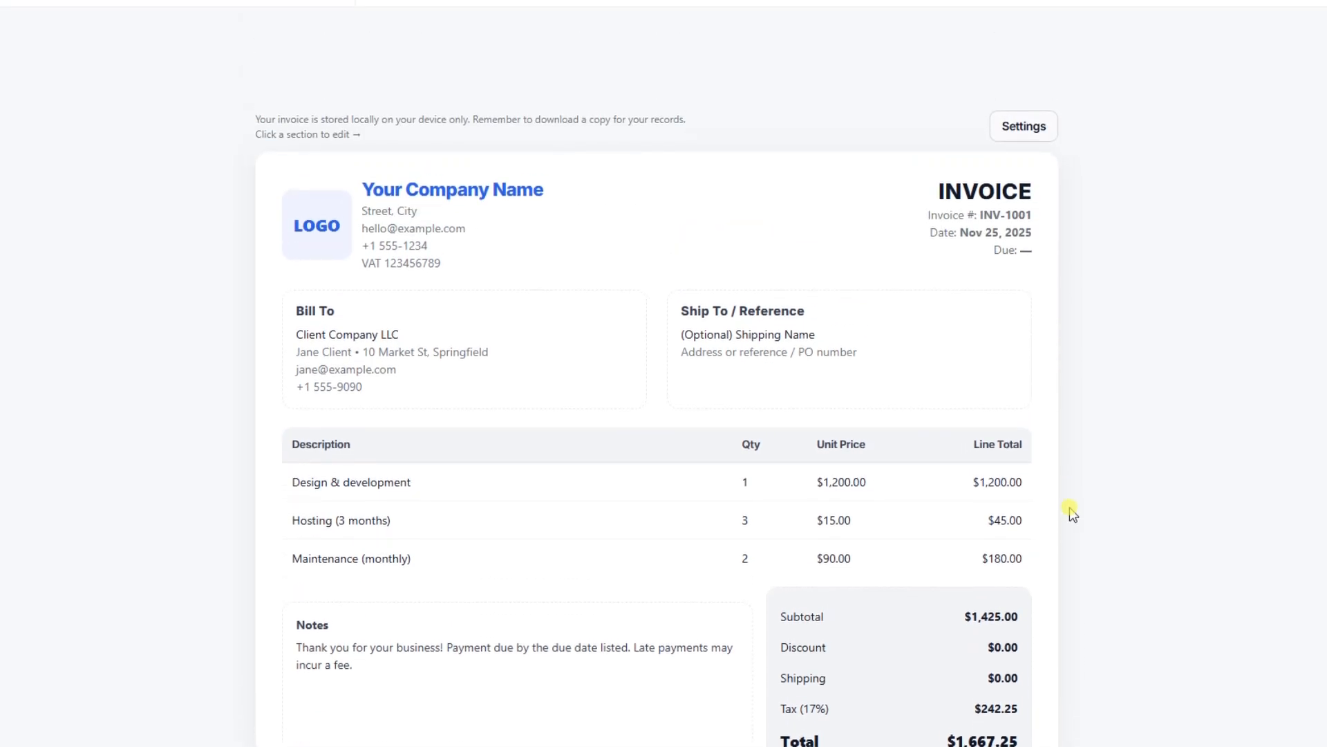
scroll(1073, 514, down, 1)
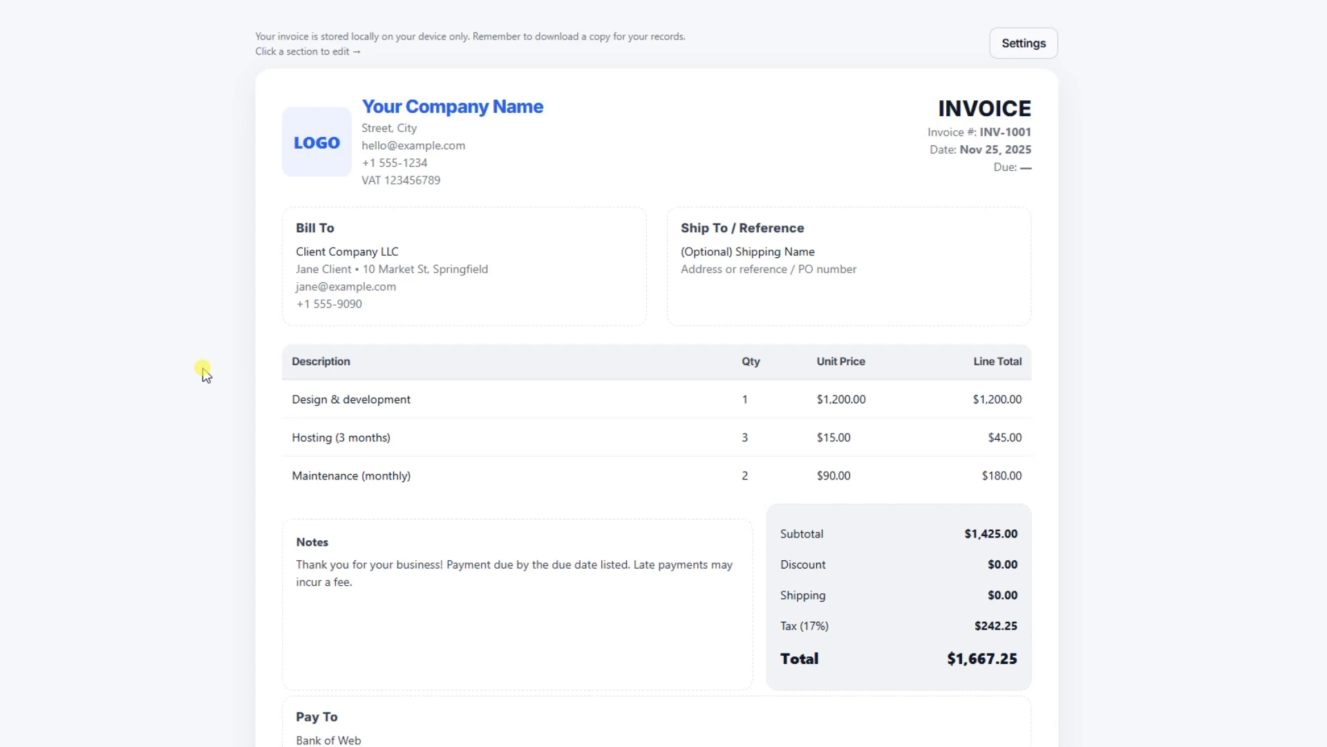
Open the seller section and set the company name to SmashingDocs
click(405, 117)
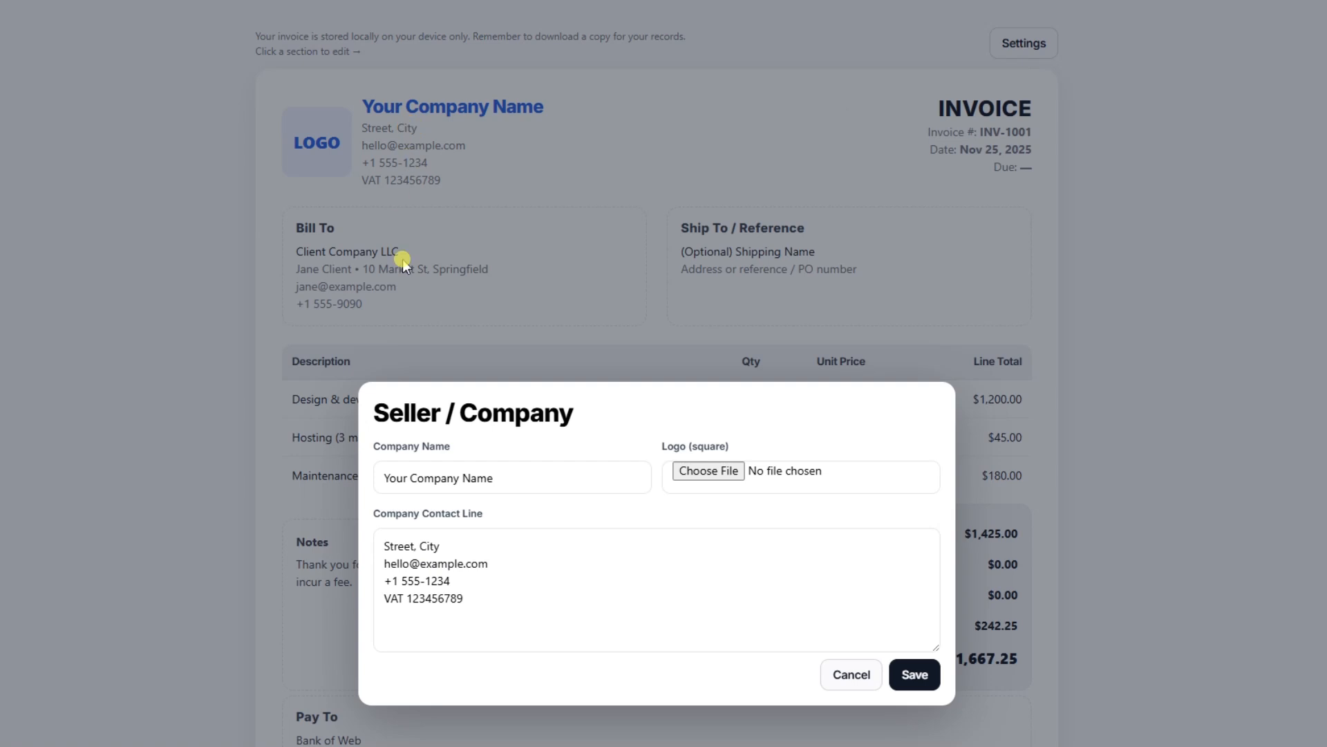
triple_click(479, 486)
text(Smas)
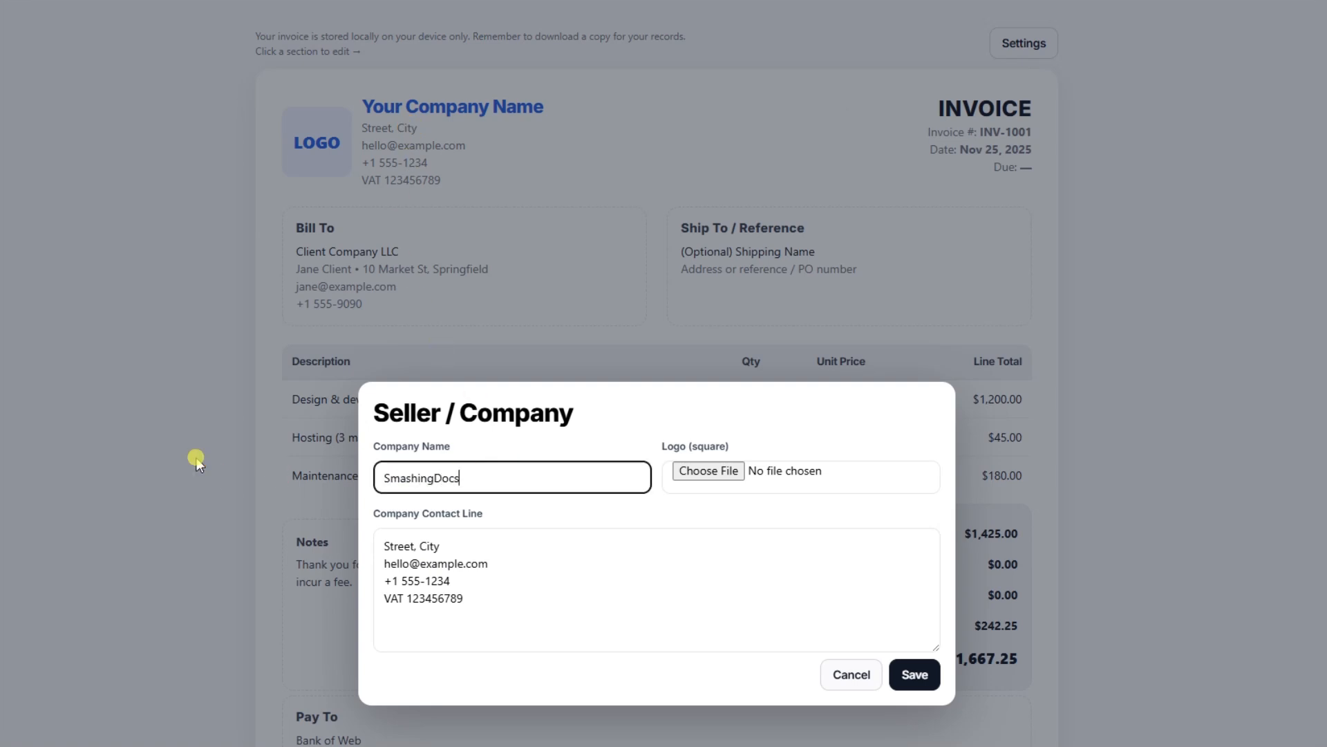
text(hingDocs)
Upload smashingdocs-logo.jpg as the company logo and save the seller details
click(709, 474)
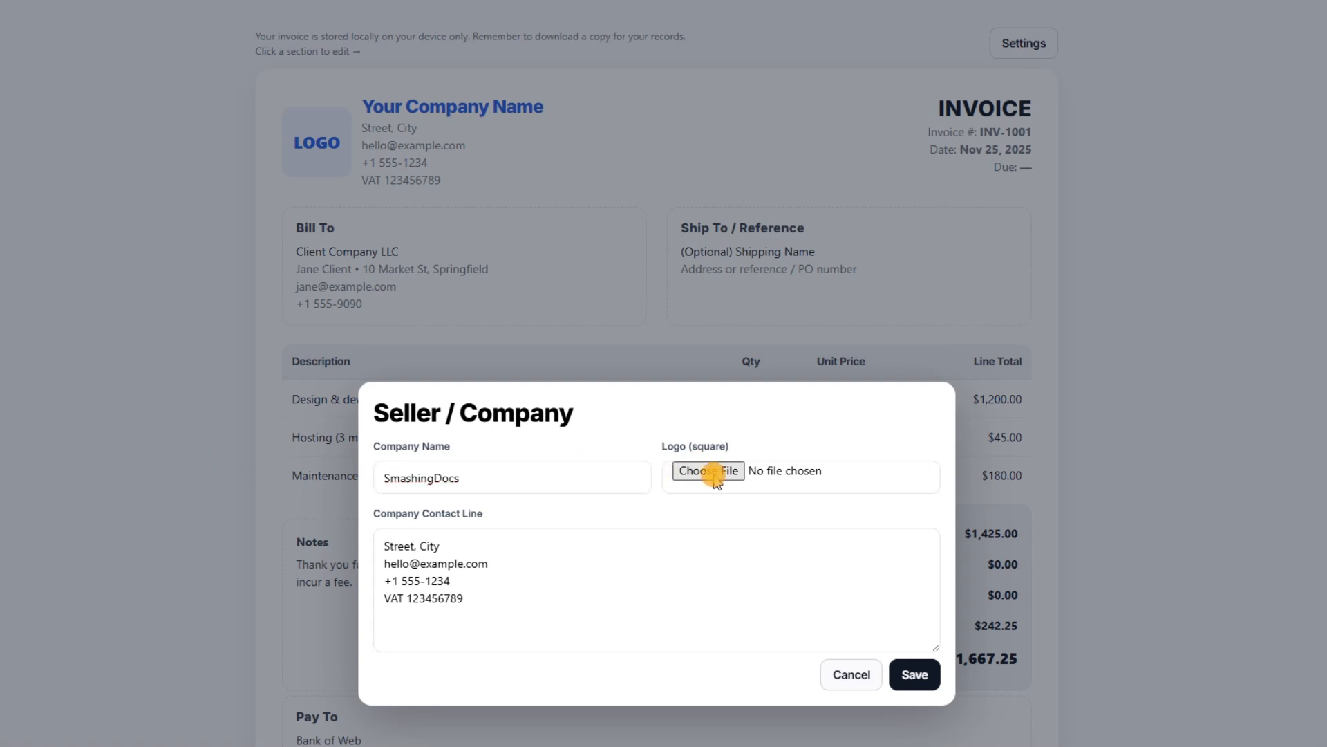
scroll(6, 335, down, 20)
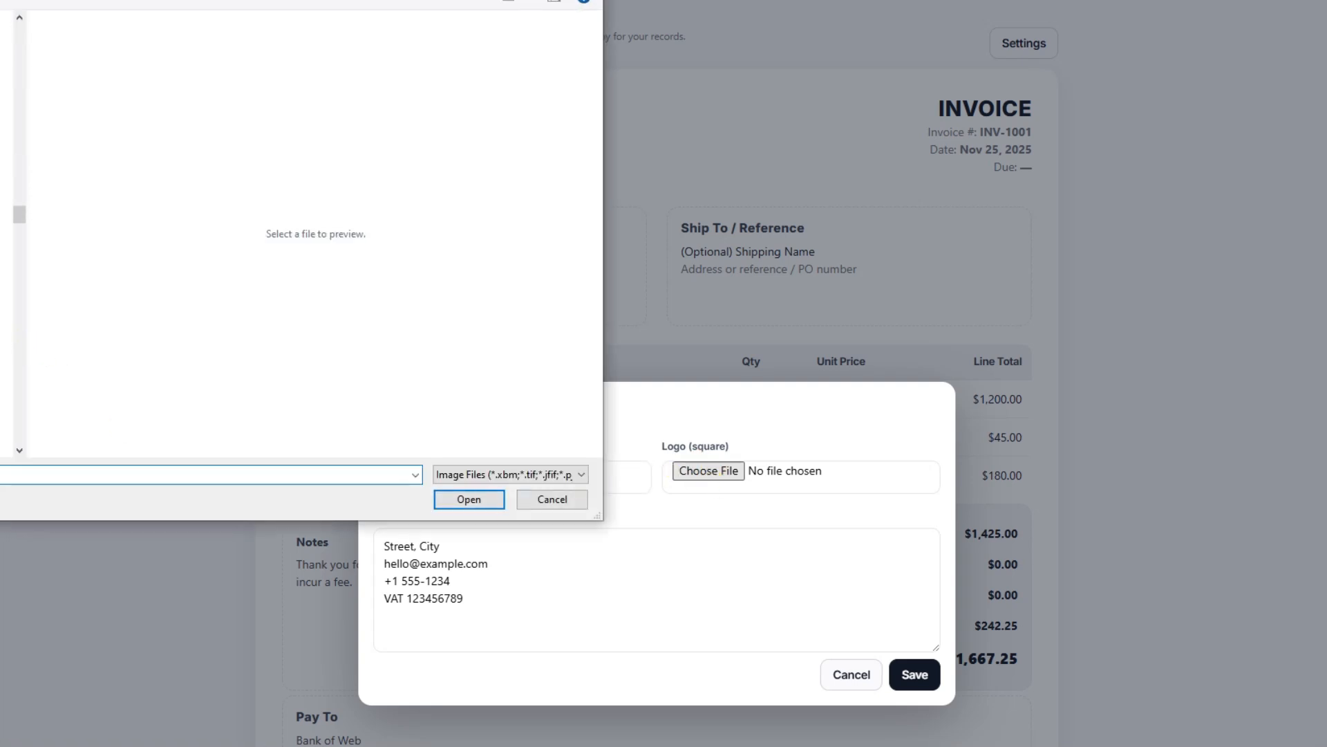
scroll(6, 336, down, 2)
scroll(6, 335, up, 4)
scroll(6, 336, down, 2)
scroll(6, 335, down, 3)
click(3, 232)
click(487, 499)
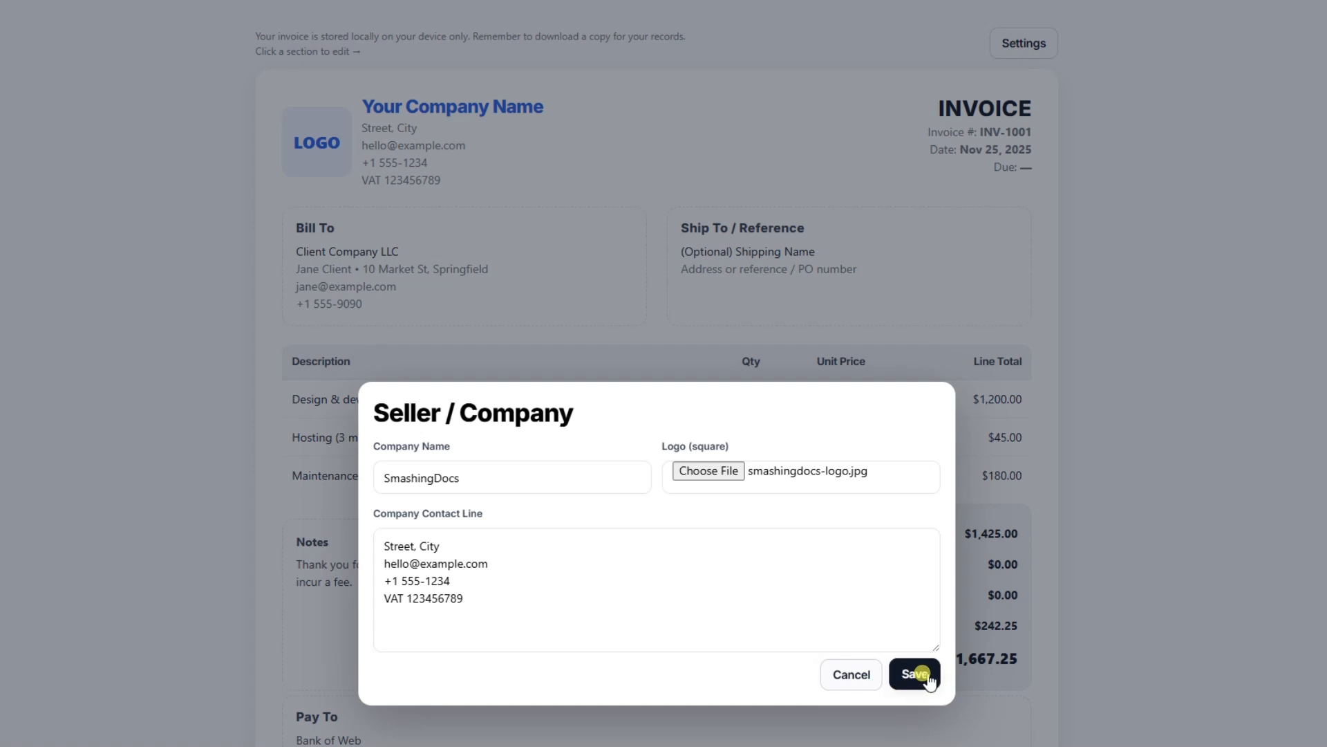
click(925, 673)
Change the Bill To client company to Acme Inc. and save
click(382, 271)
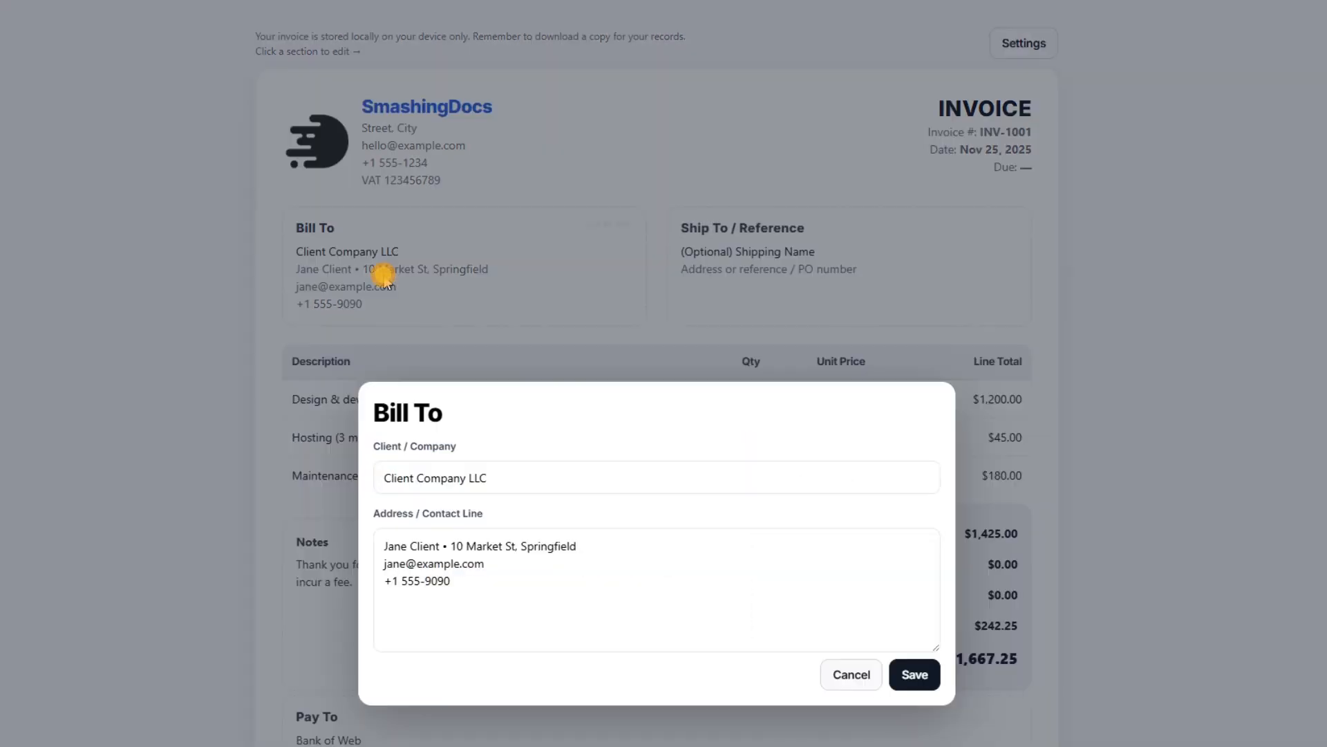
drag(487, 477, 145, 469)
text(Acme Inc)
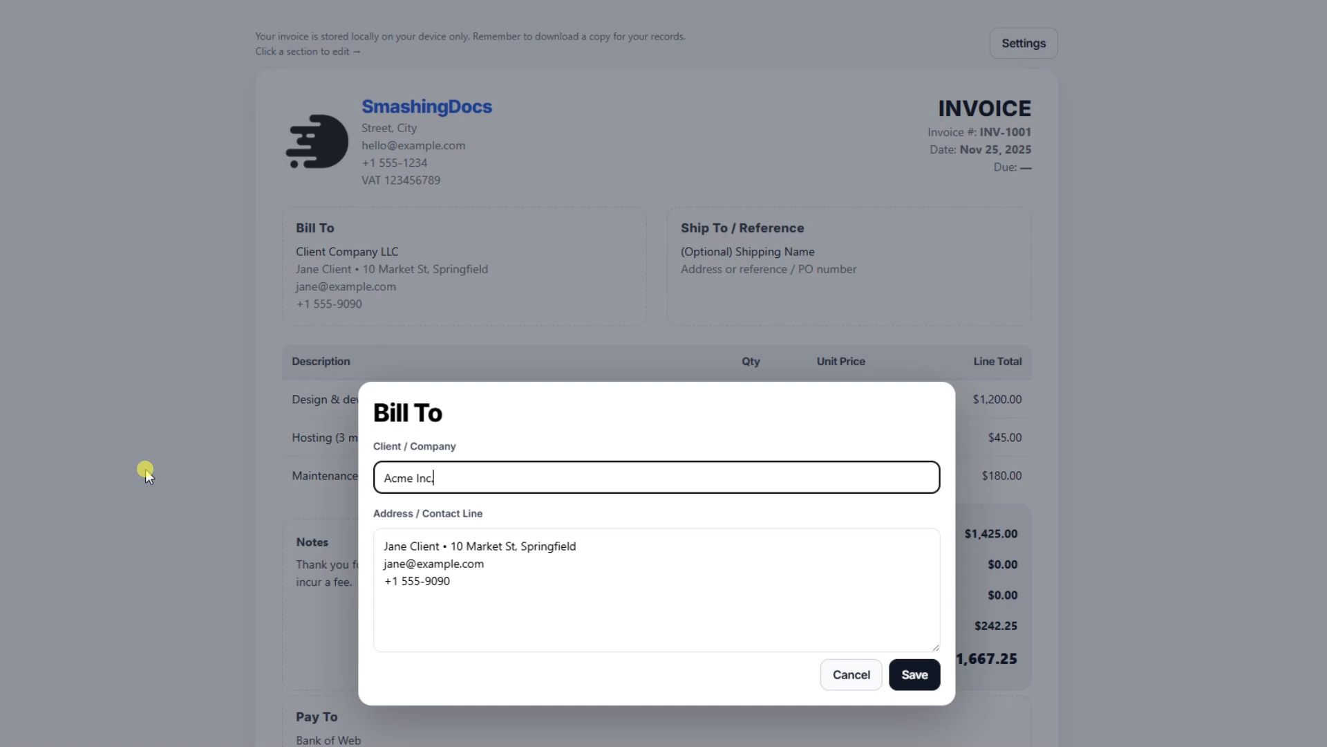
click(906, 673)
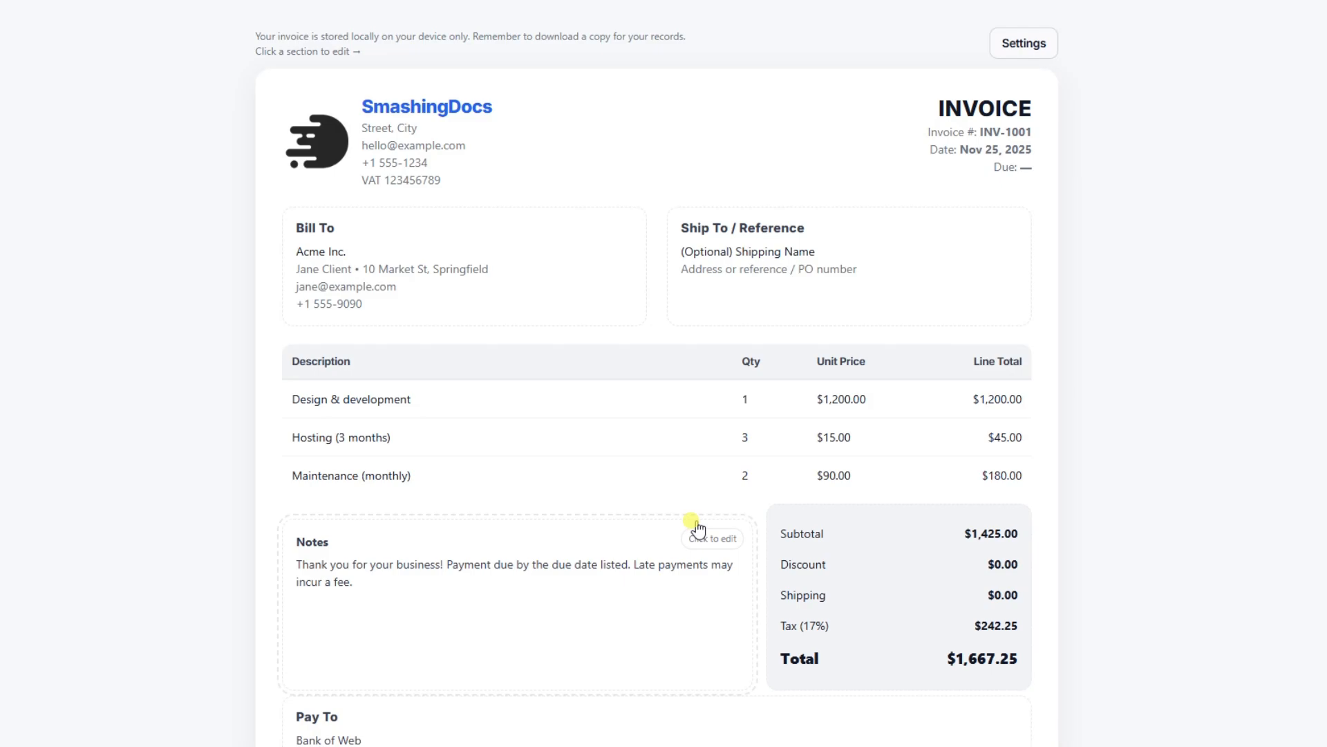
Set the invoice number to INV-1015 in the invoice details and save
click(1006, 135)
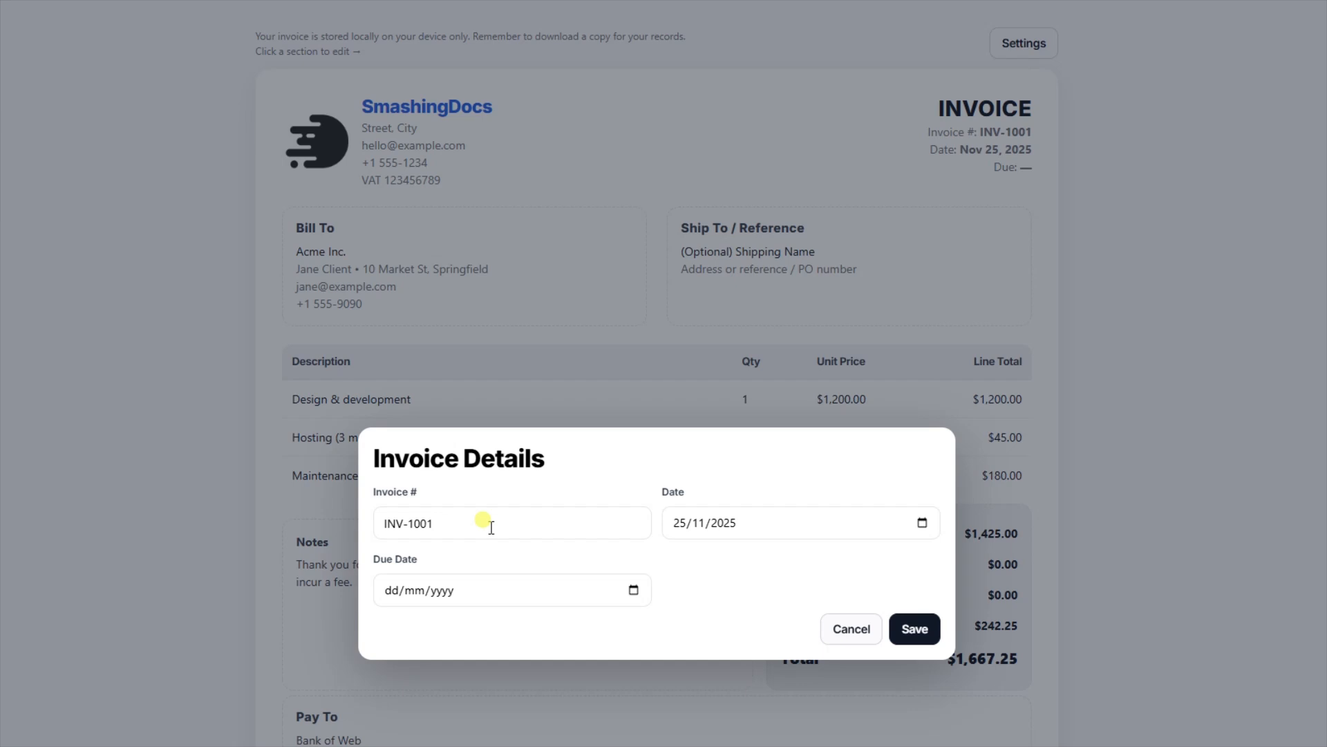
drag(491, 526, 421, 523)
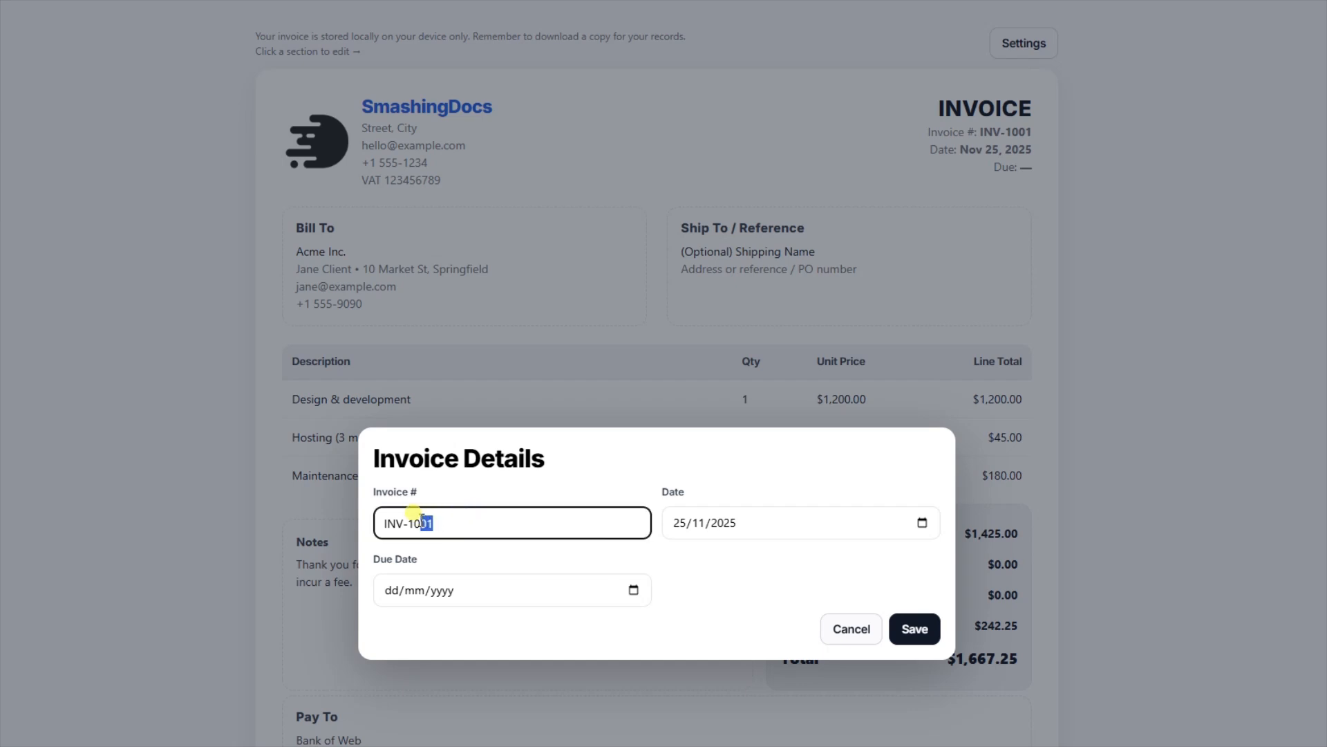
click(704, 557)
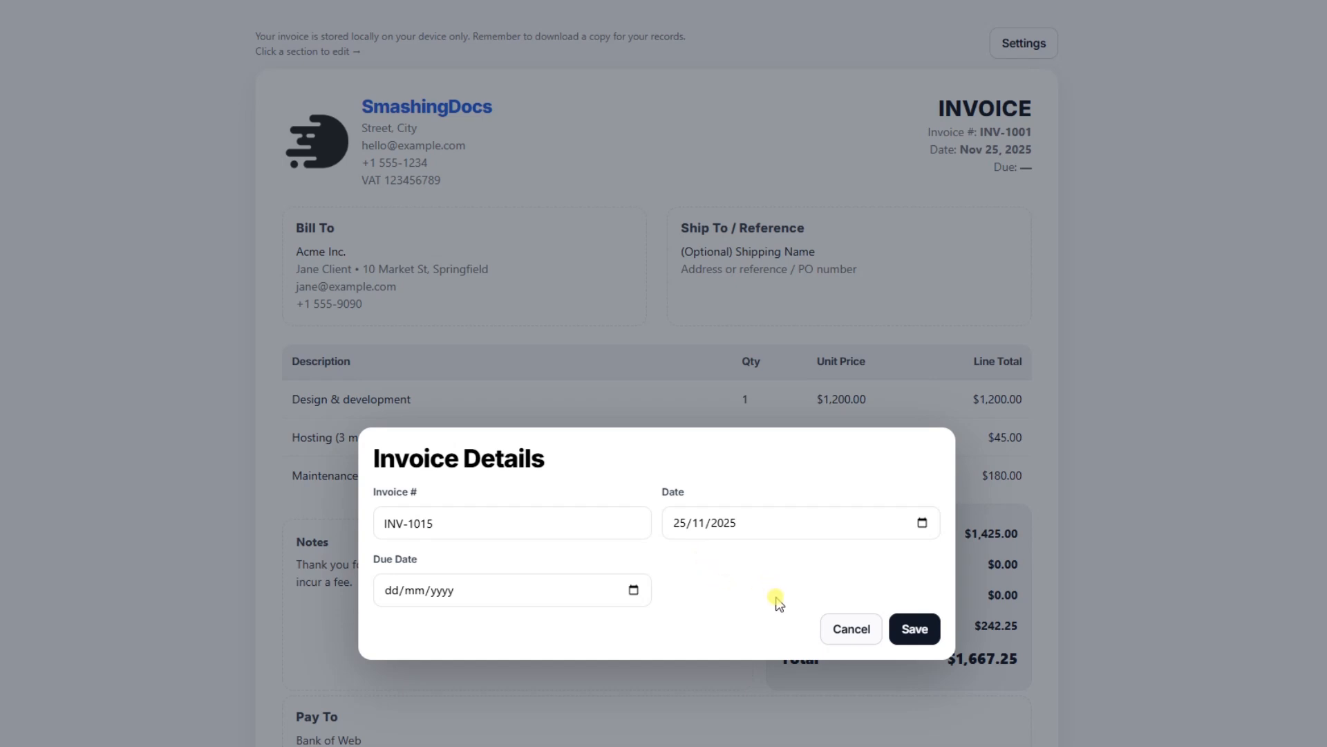
click(912, 631)
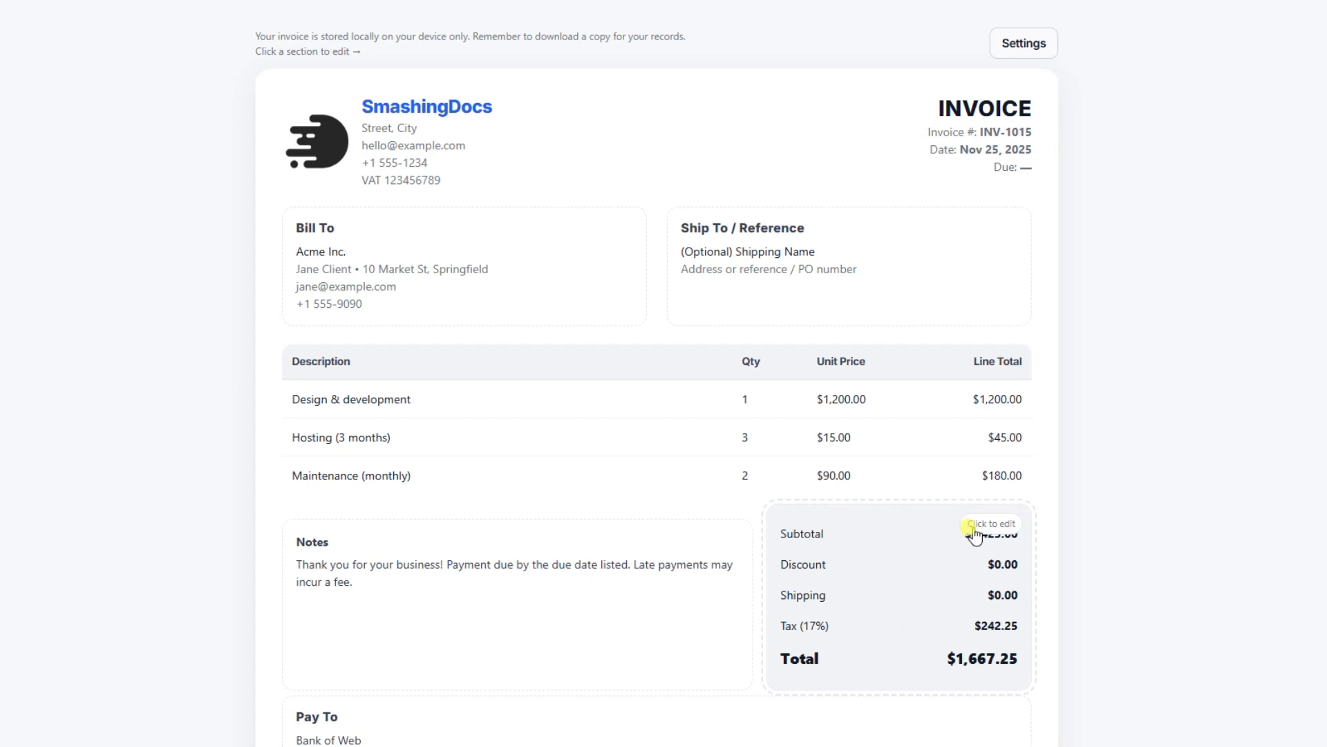
Edit the line items: set Design & development to quantity 2 at 1500, and delete the Maintenance (monthly) row
click(457, 408)
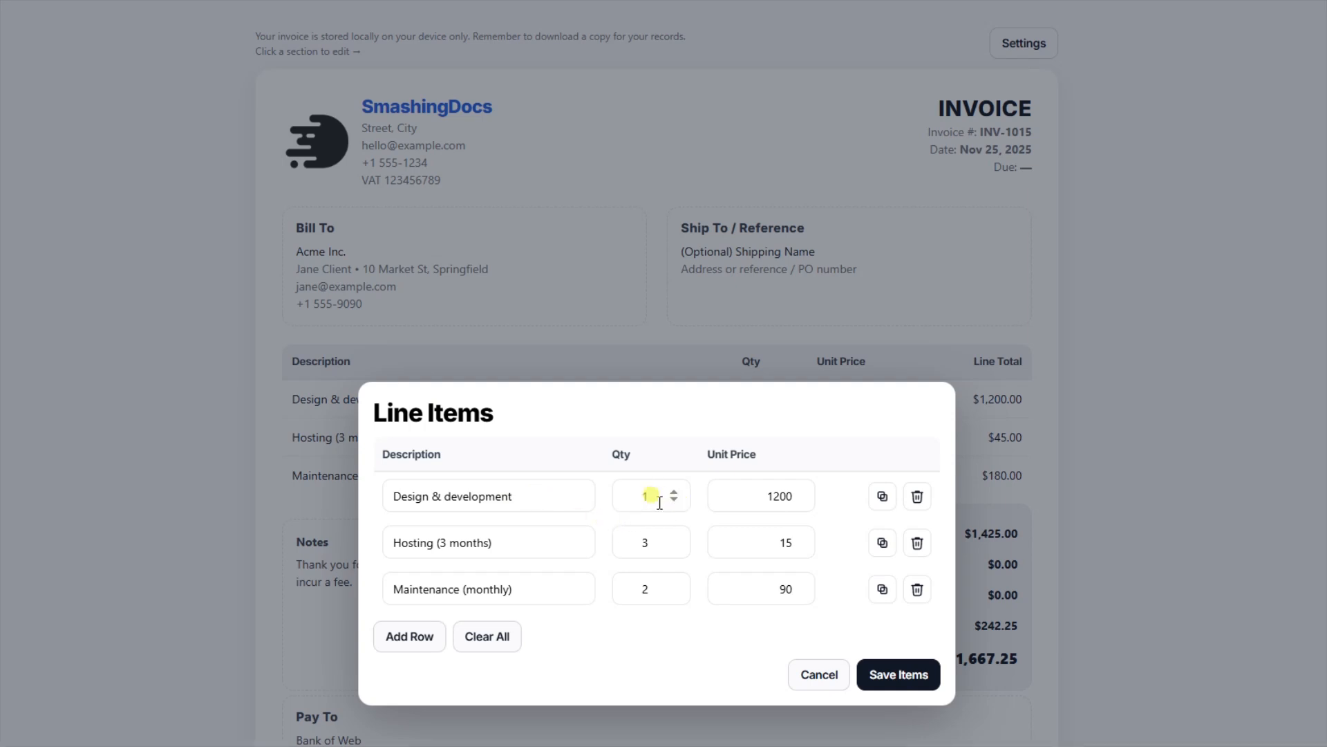
click(778, 497)
click(917, 589)
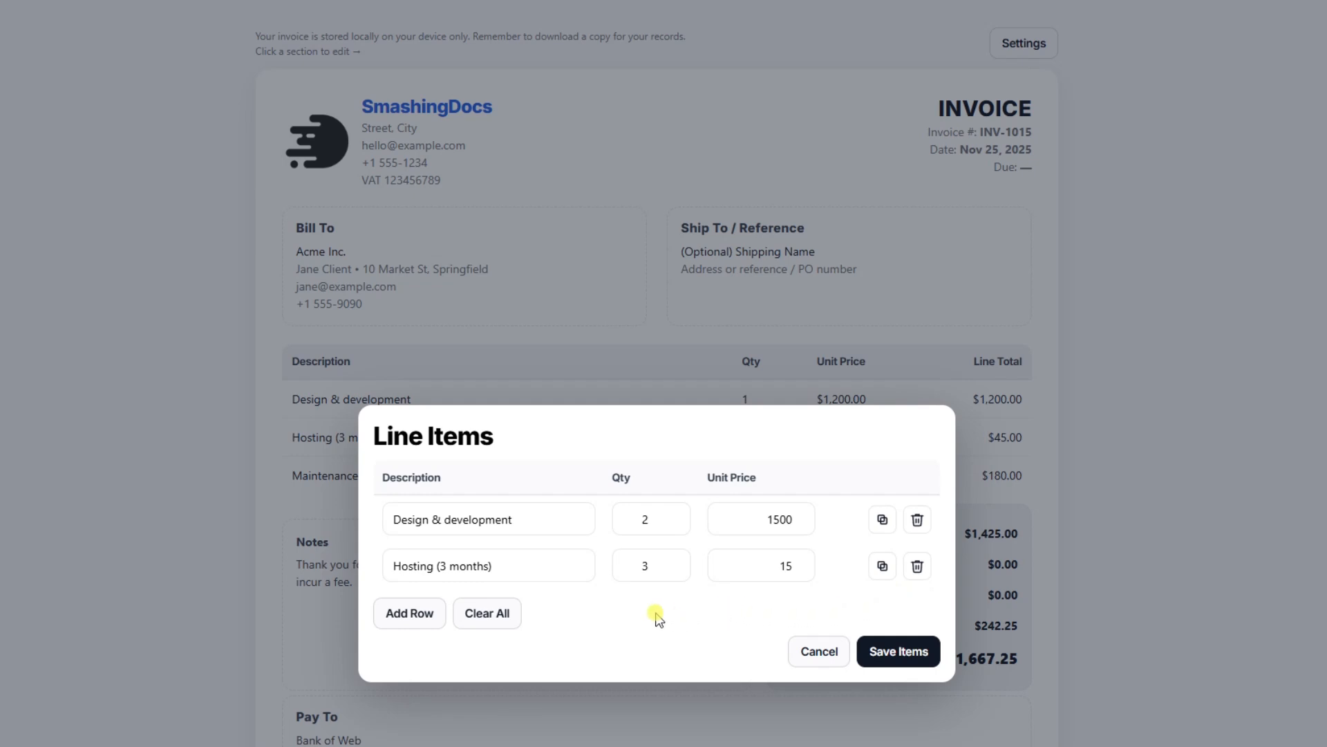
Set the Hosting (3 months) quantity to 12 and save the line items
drag(616, 559, 666, 561)
text(12)
click(892, 650)
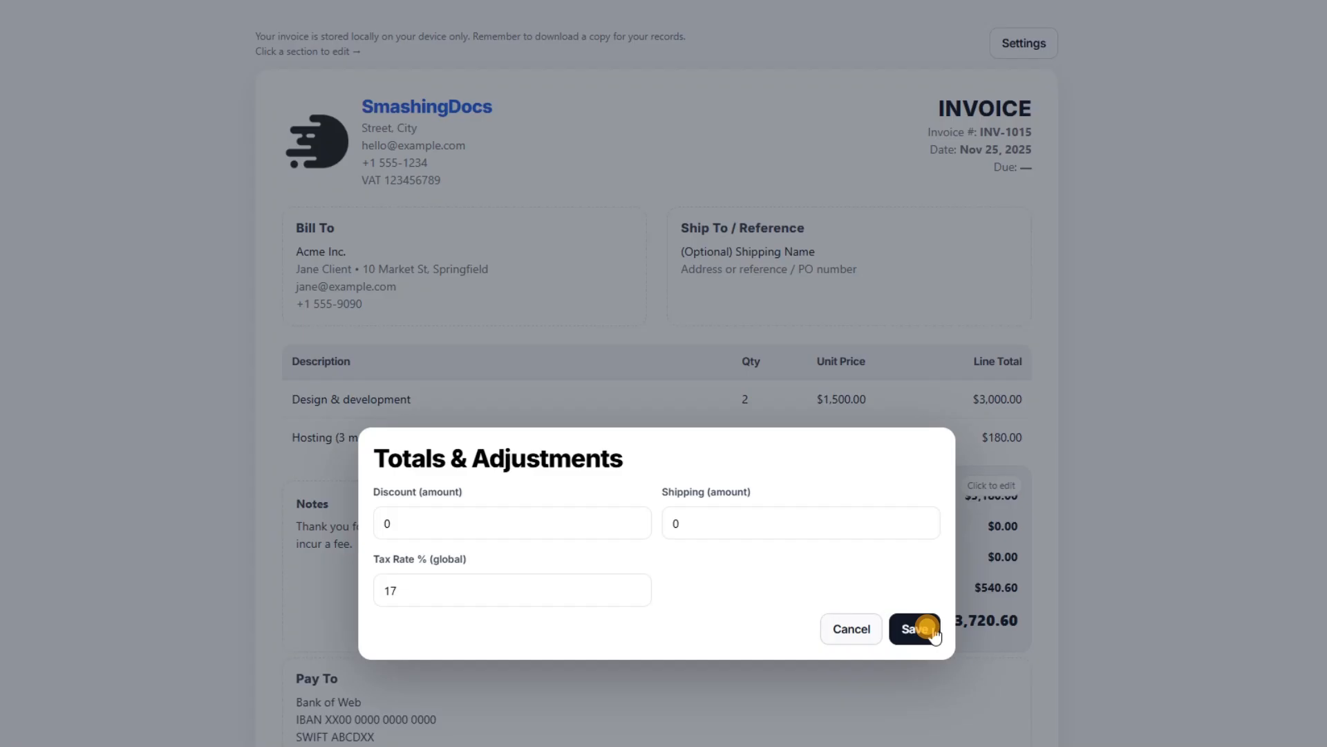
Set the global tax rate to 10% in the totals and adjustments and save
click(942, 637)
drag(503, 592, 343, 597)
text(10)
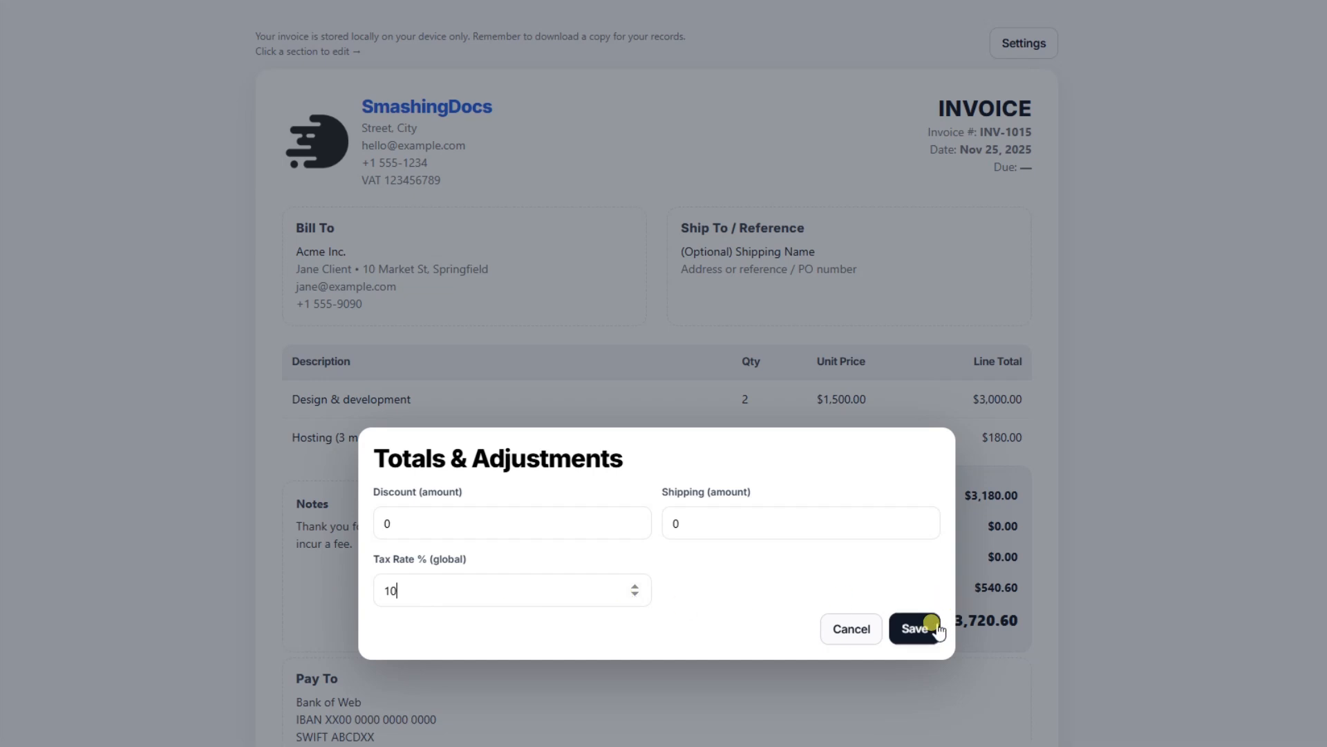
click(913, 630)
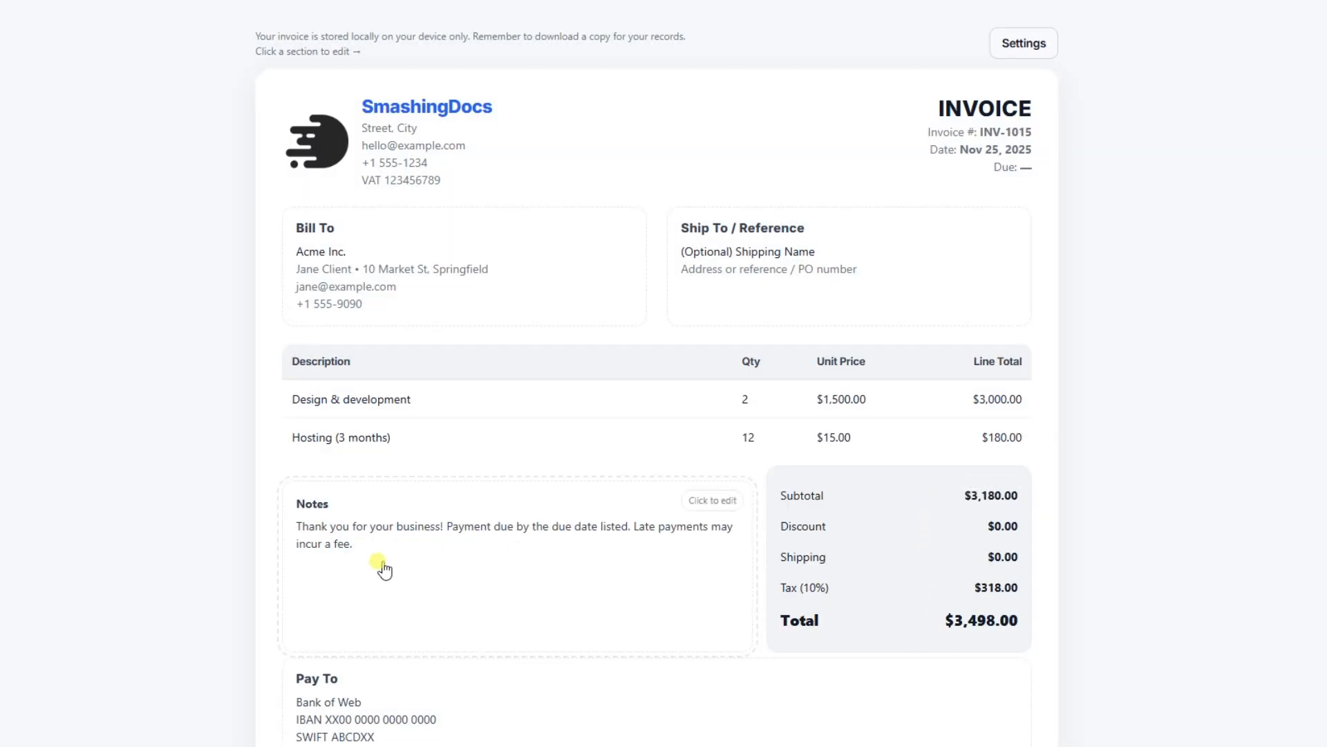
Set the invoice due date to 30 November 2025 and save the invoice details
scroll(385, 567, down, 1)
scroll(418, 442, down, 1)
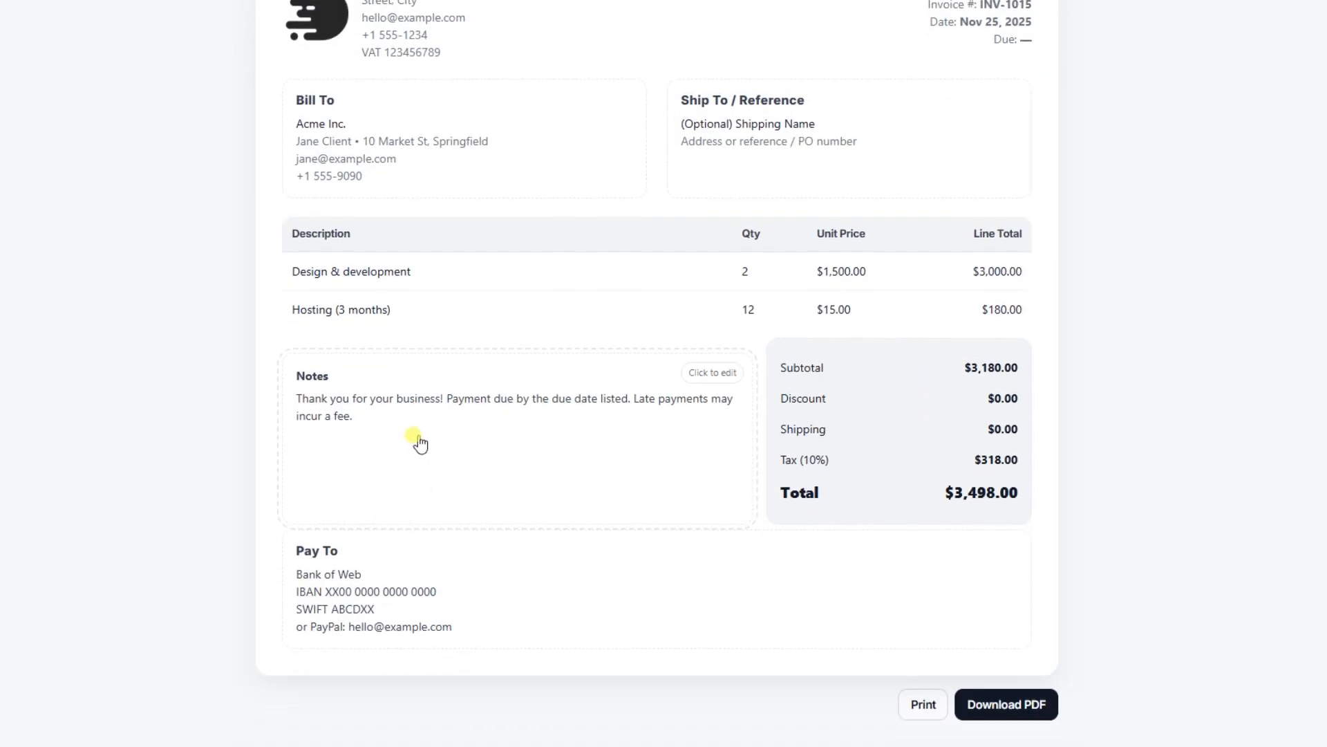
scroll(593, 456, up, 3)
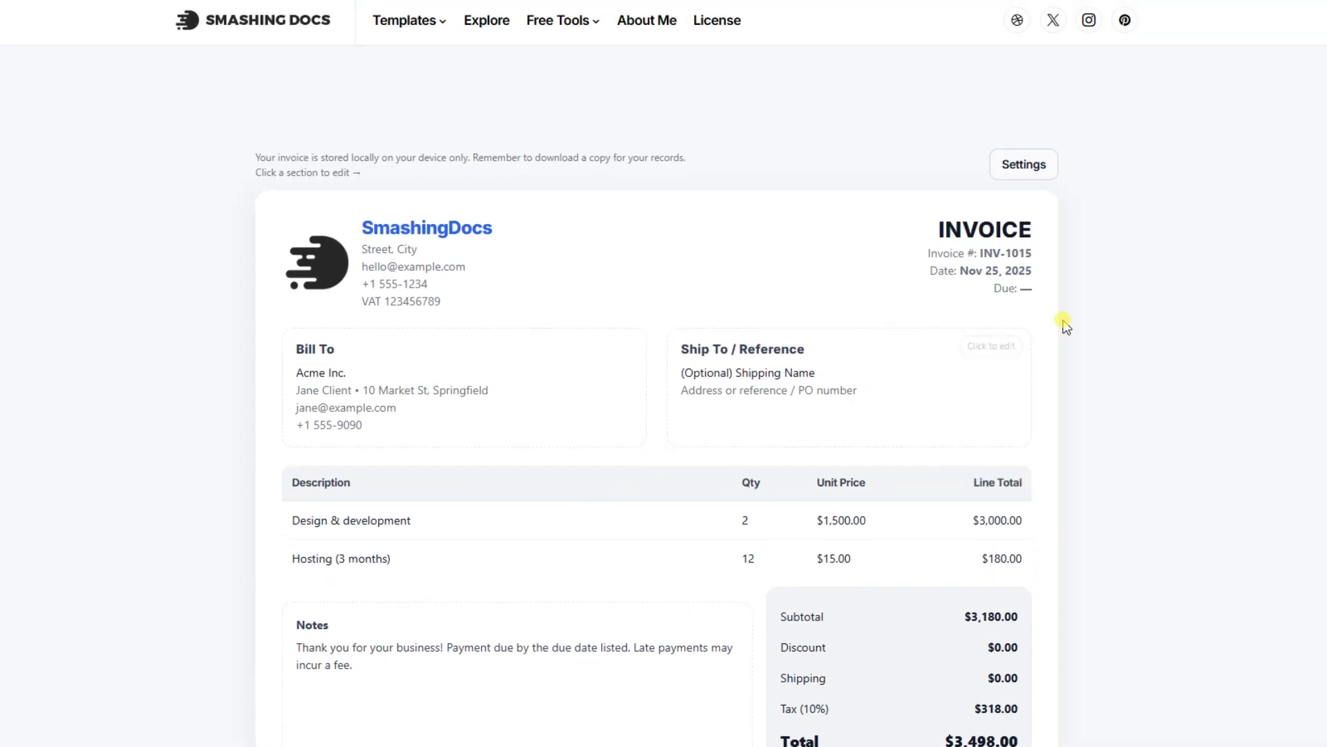
click(1021, 293)
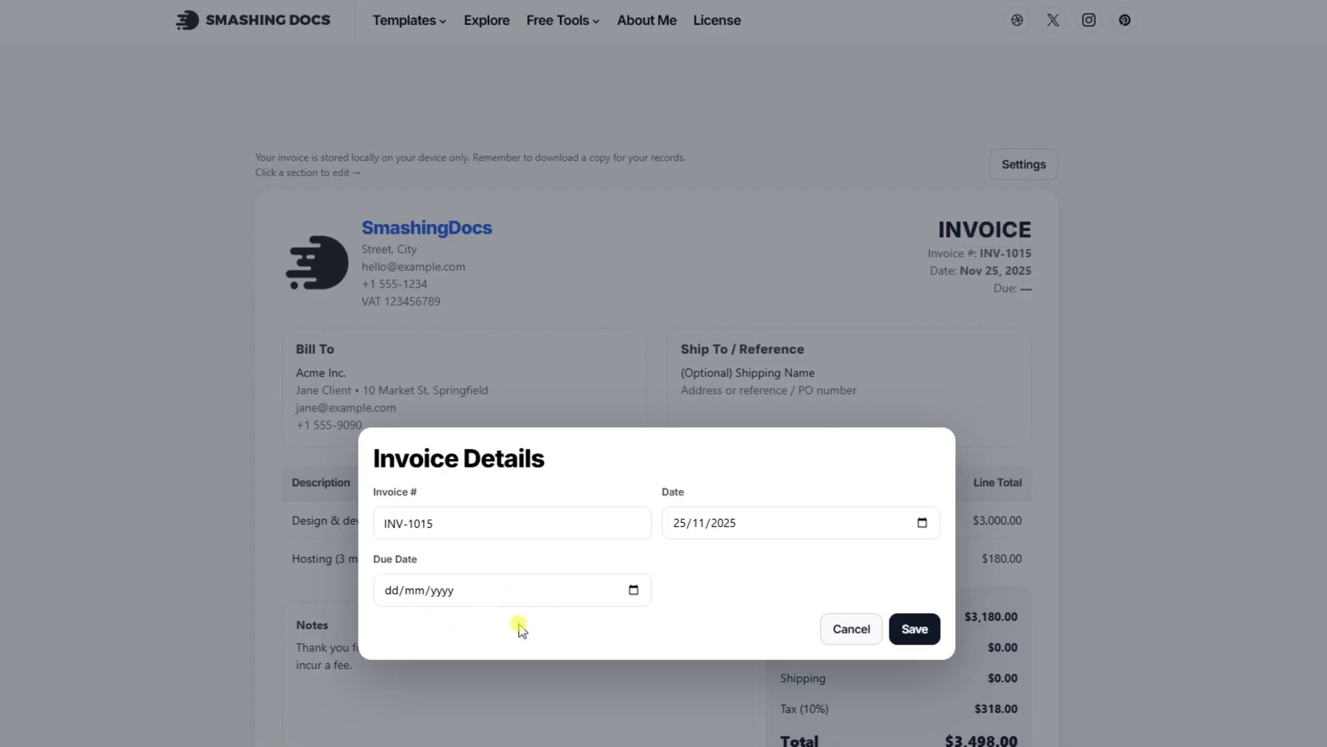
click(634, 589)
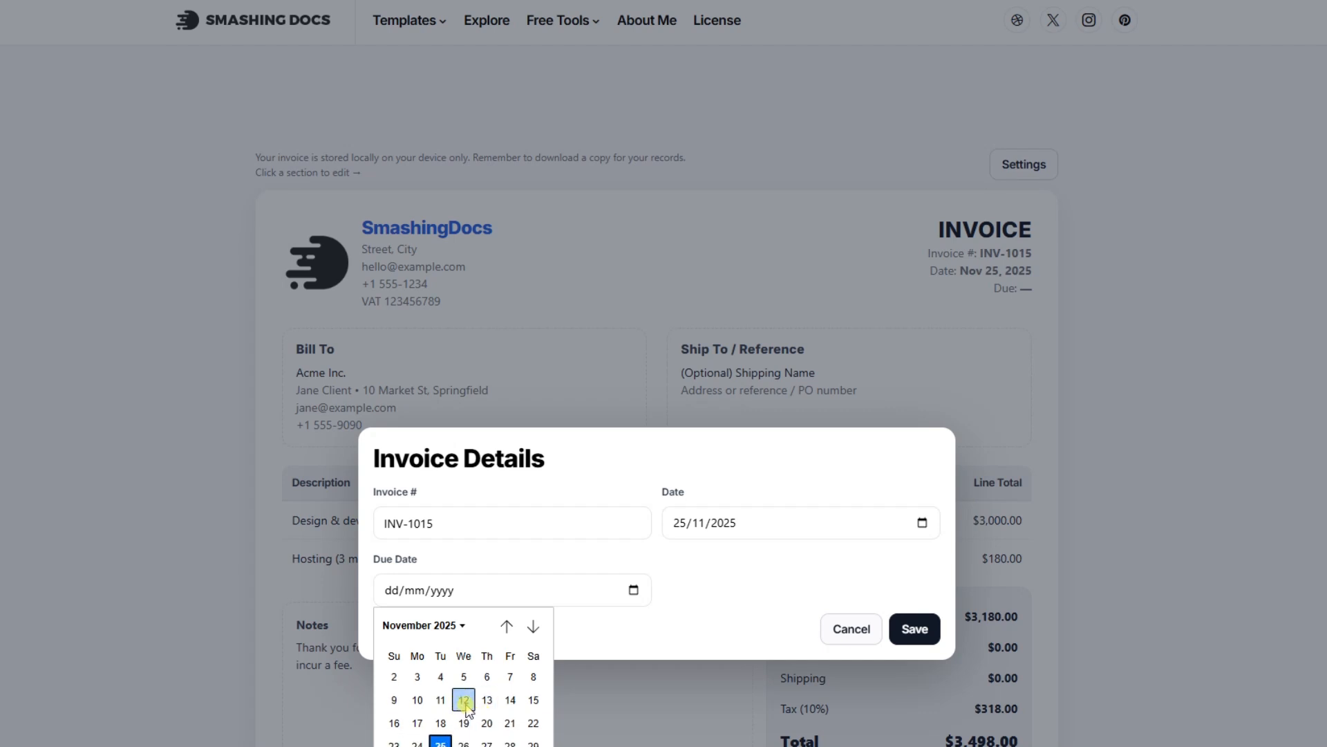
scroll(466, 715, down, 2)
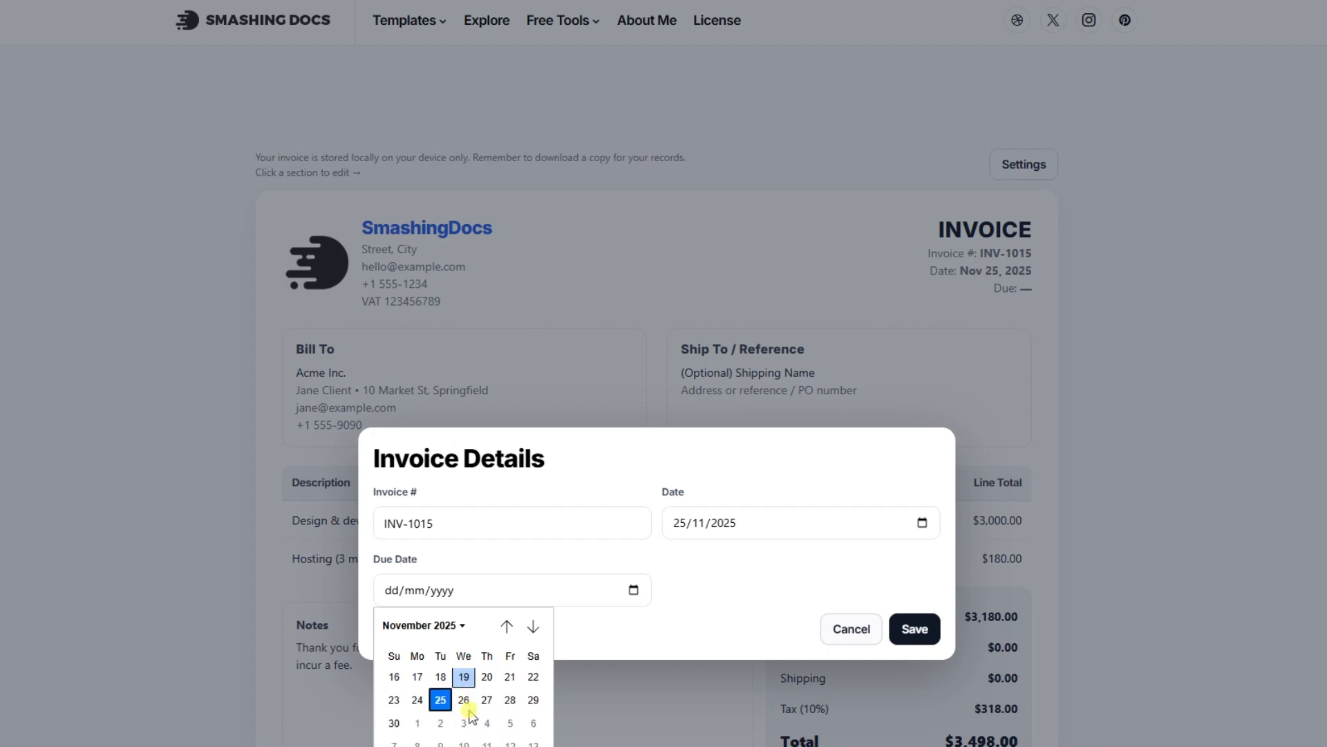
click(401, 723)
click(900, 629)
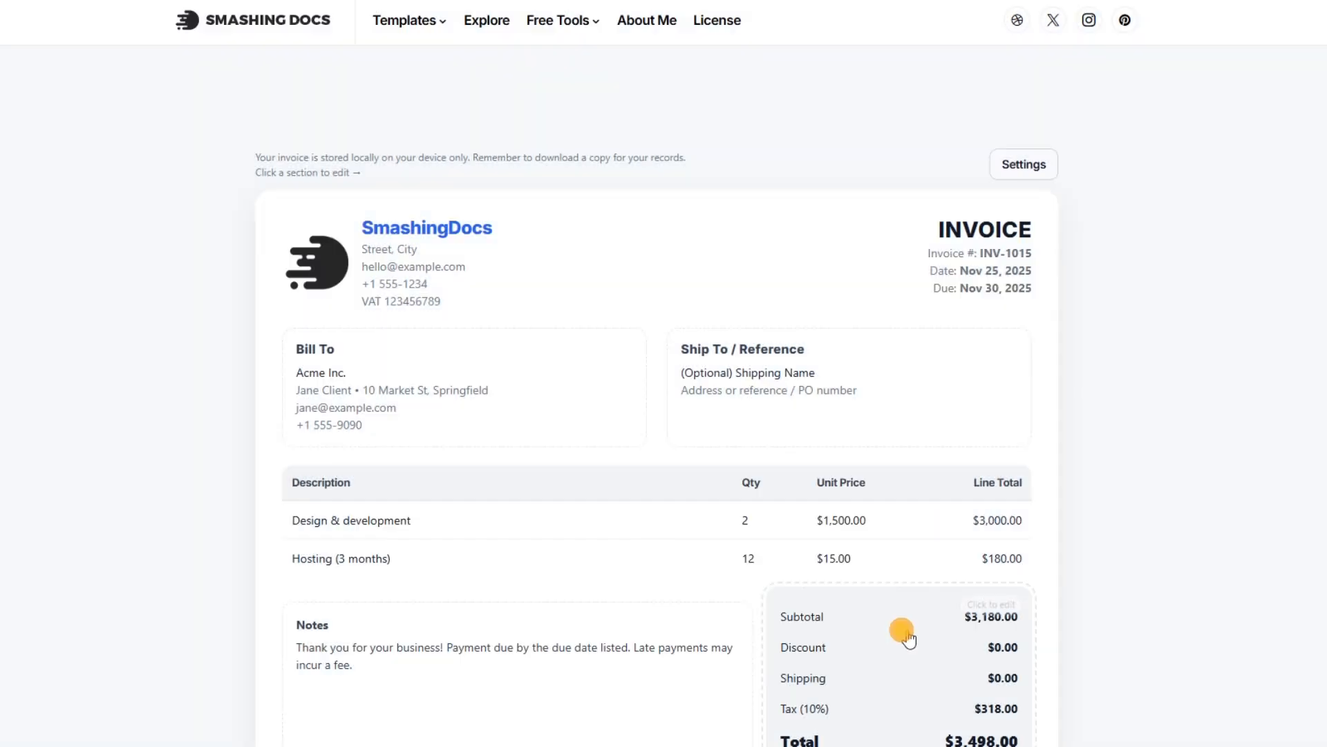
Open the Pay To payment details for review and save them
scroll(643, 646, down, 3)
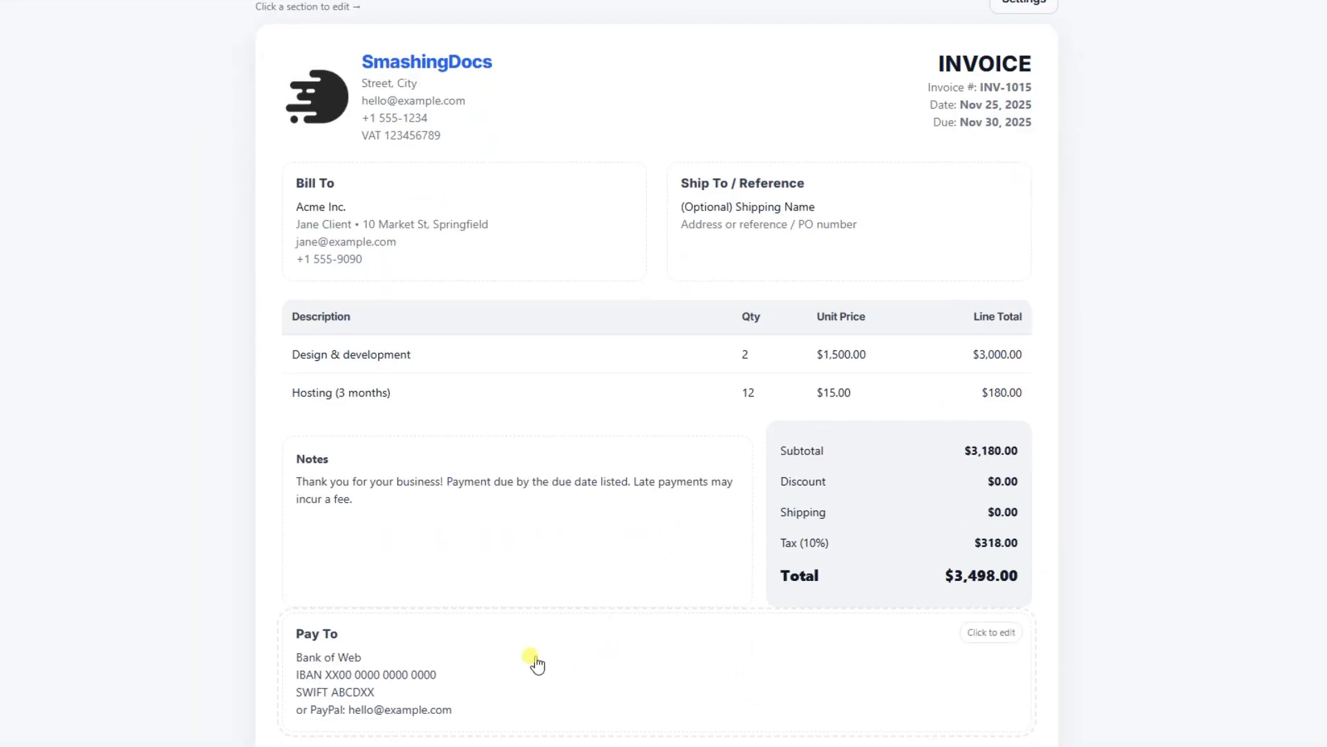
click(535, 662)
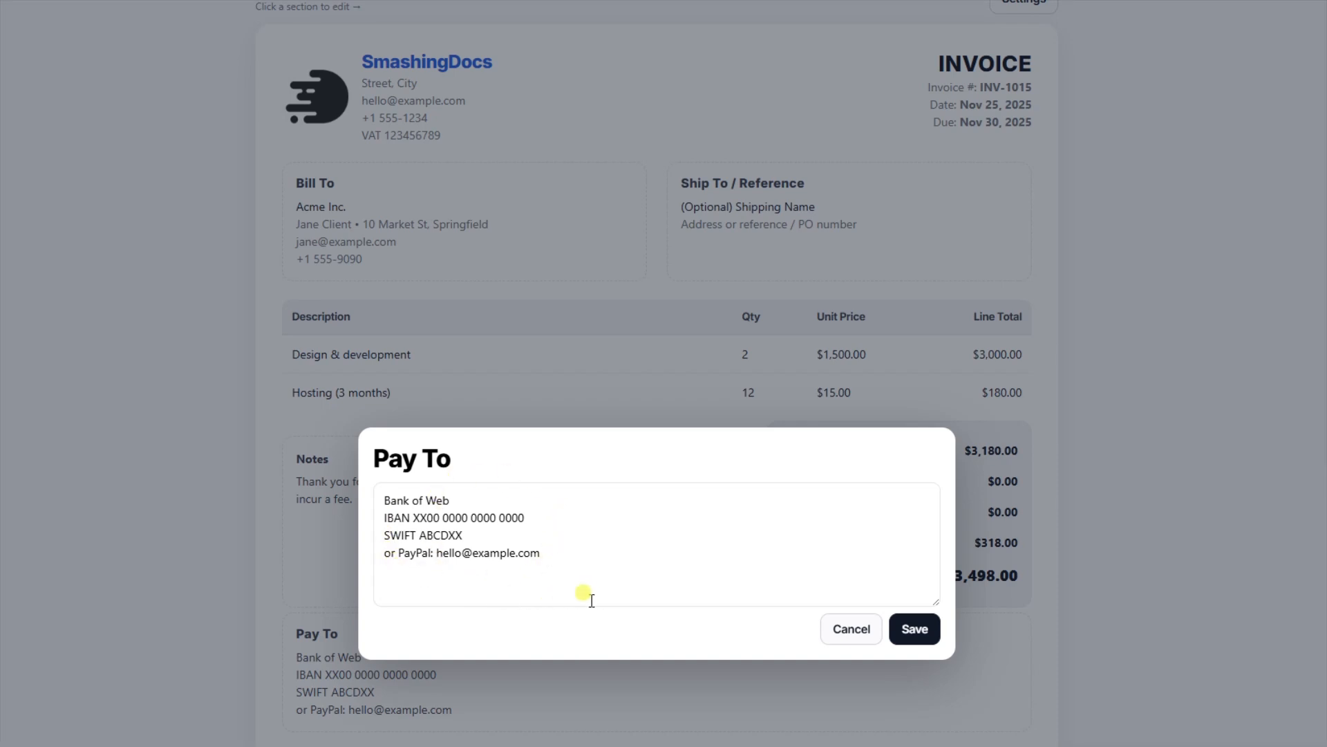
click(911, 628)
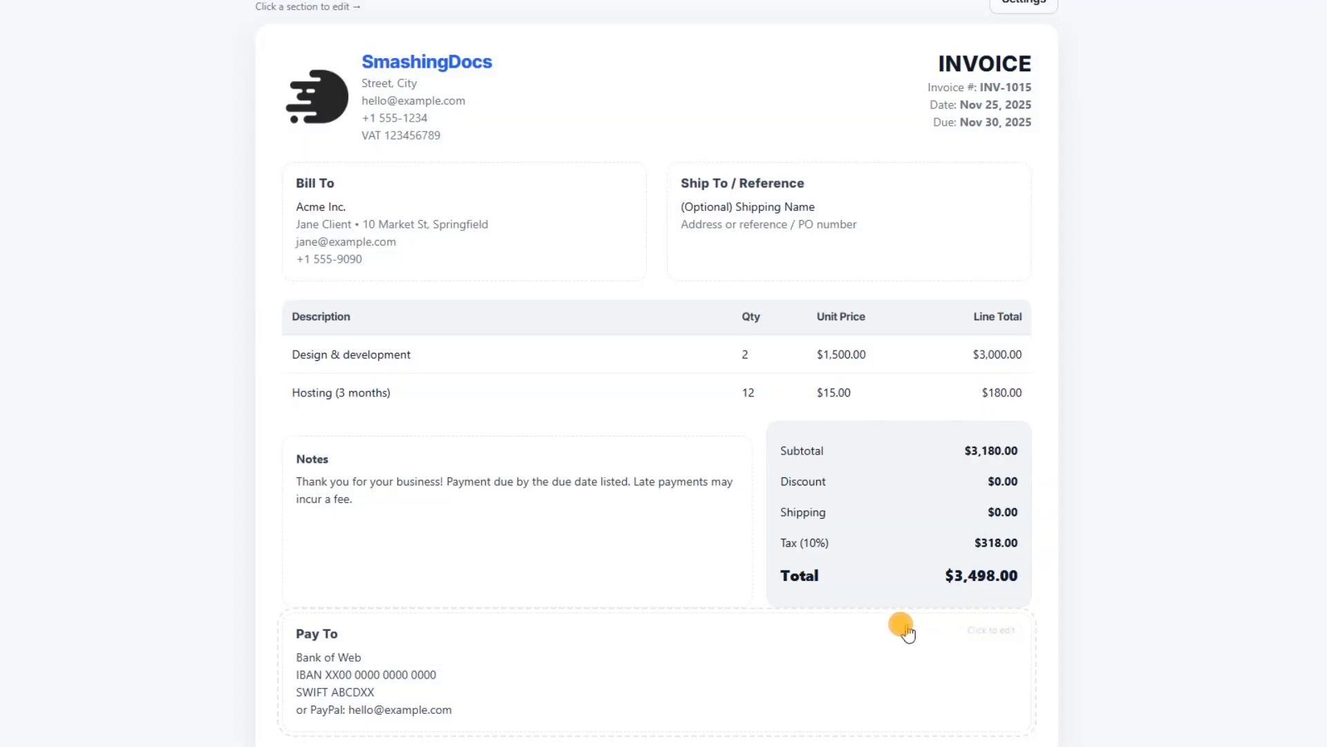
Open the invoice settings and change the brand colour from blue to a light red
scroll(865, 611, down, 1)
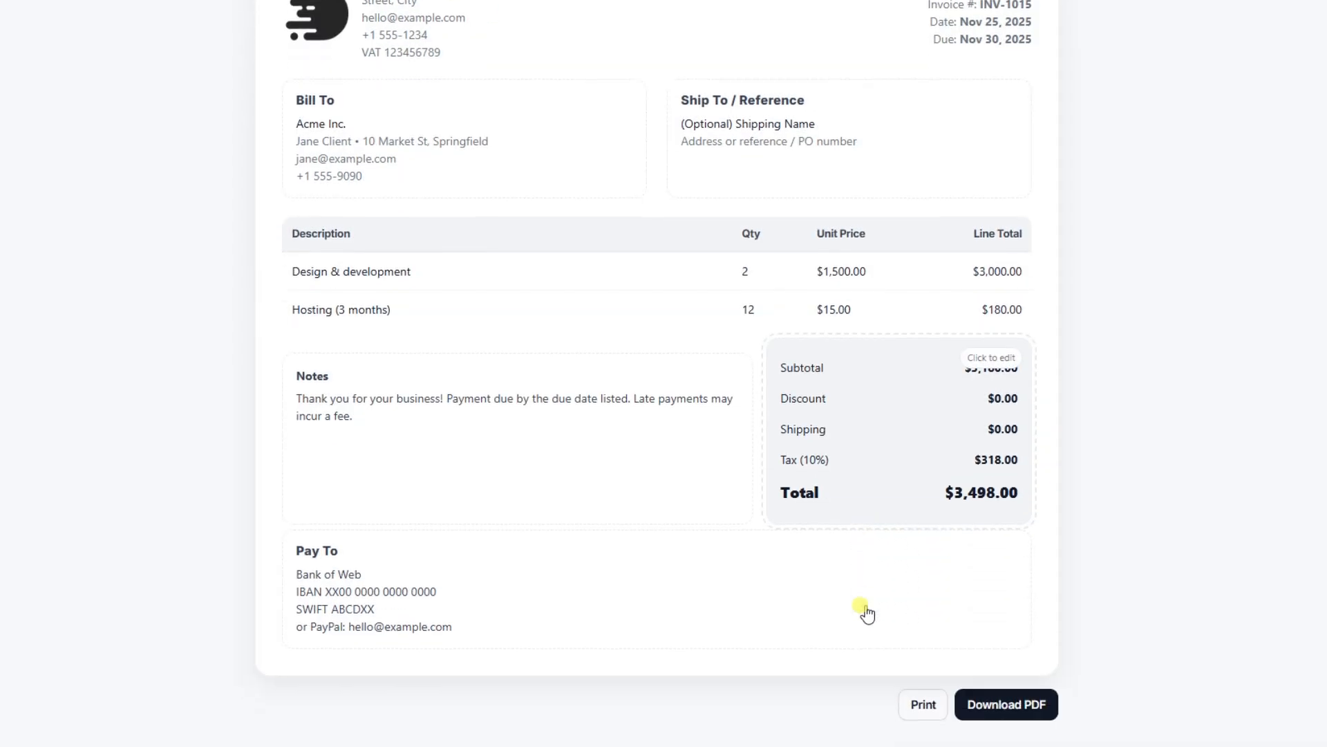
scroll(865, 610, up, 2)
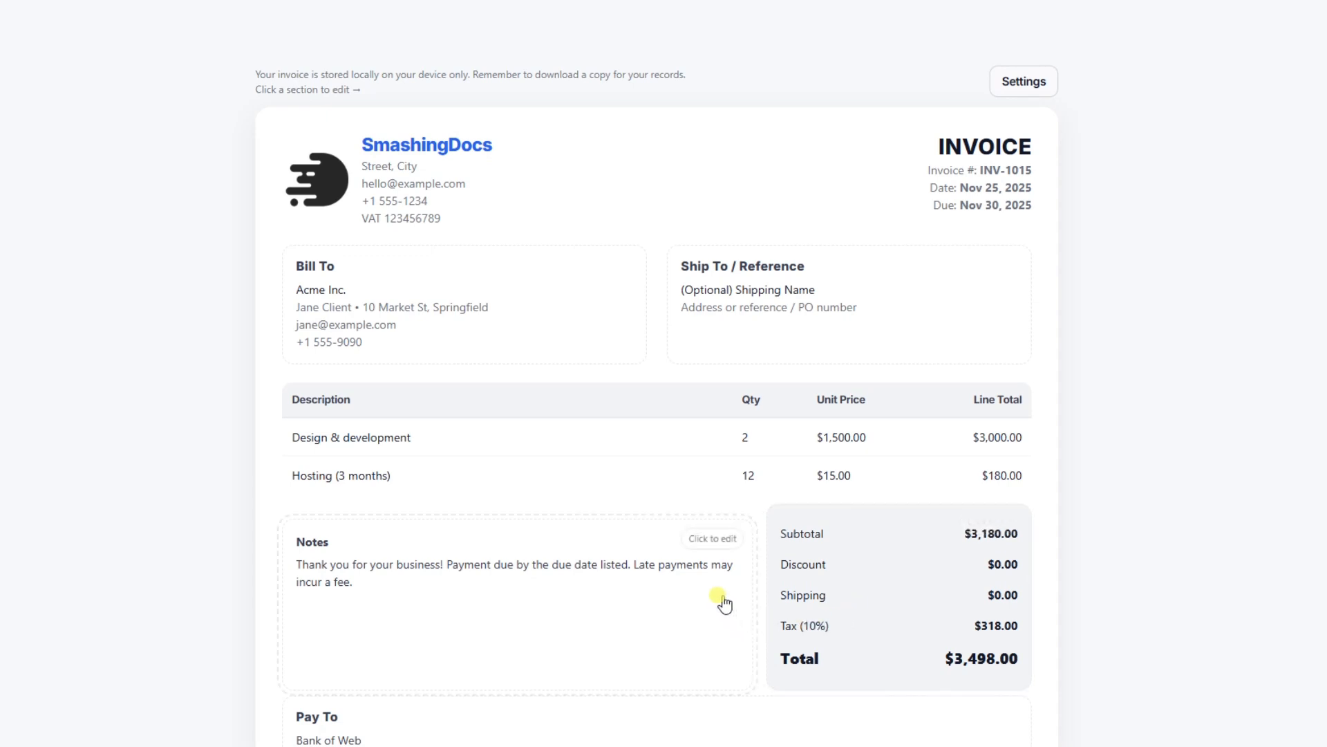
click(1022, 81)
click(574, 489)
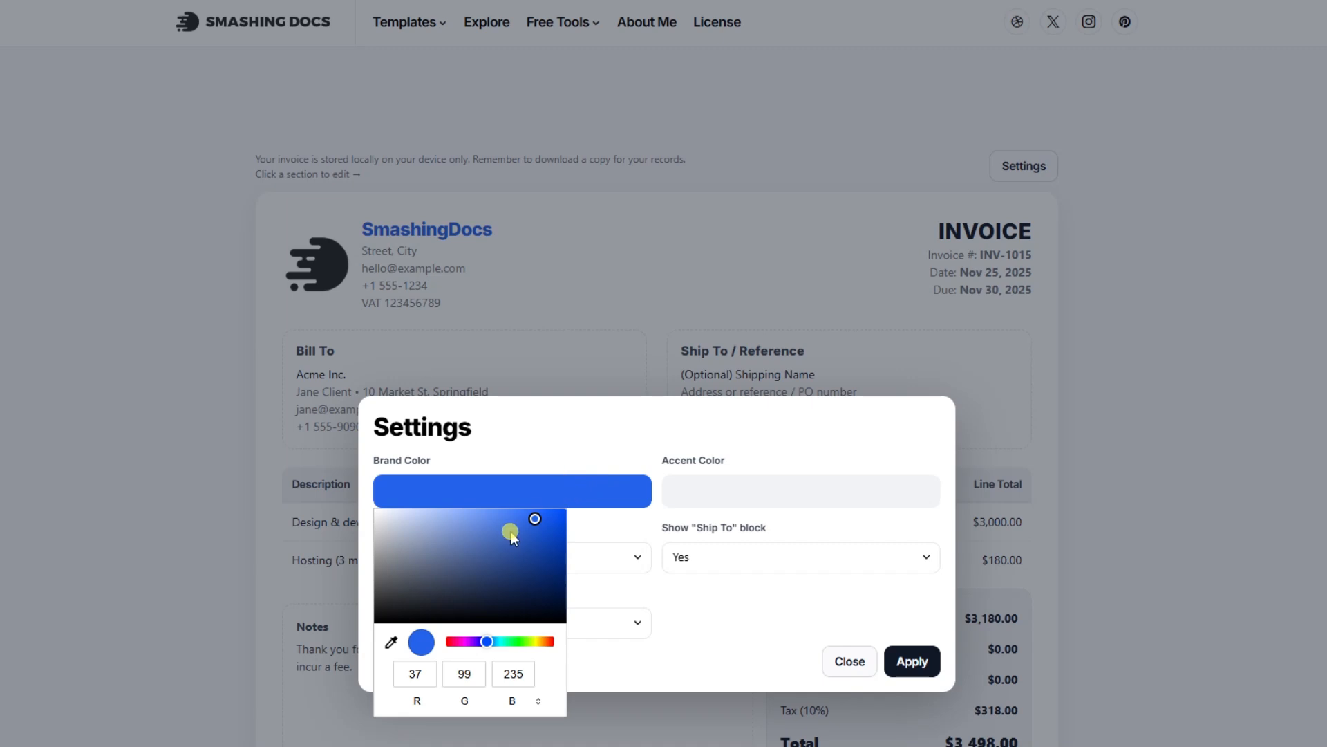
drag(488, 641, 553, 642)
drag(522, 521, 462, 523)
Set the accent colour to a light pink of RGB 236, 203, 203
click(710, 488)
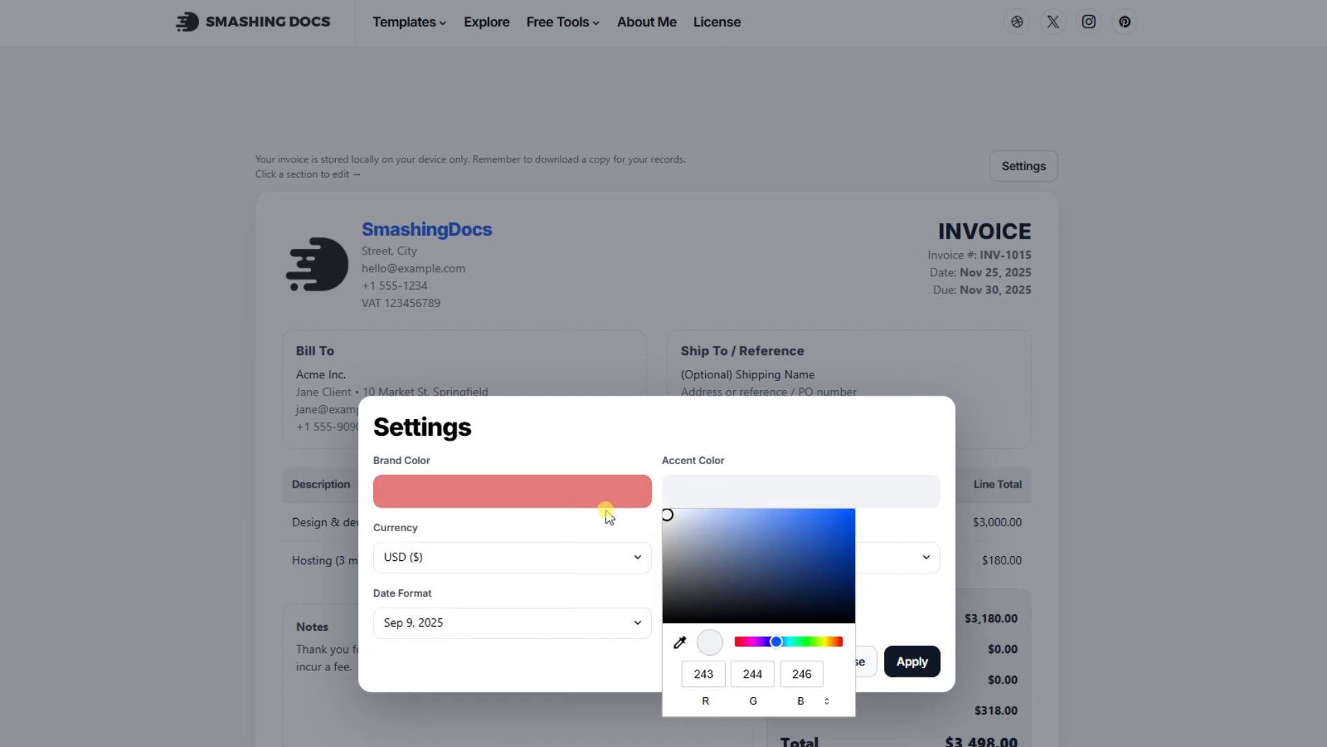
click(680, 641)
click(611, 503)
drag(712, 520, 690, 517)
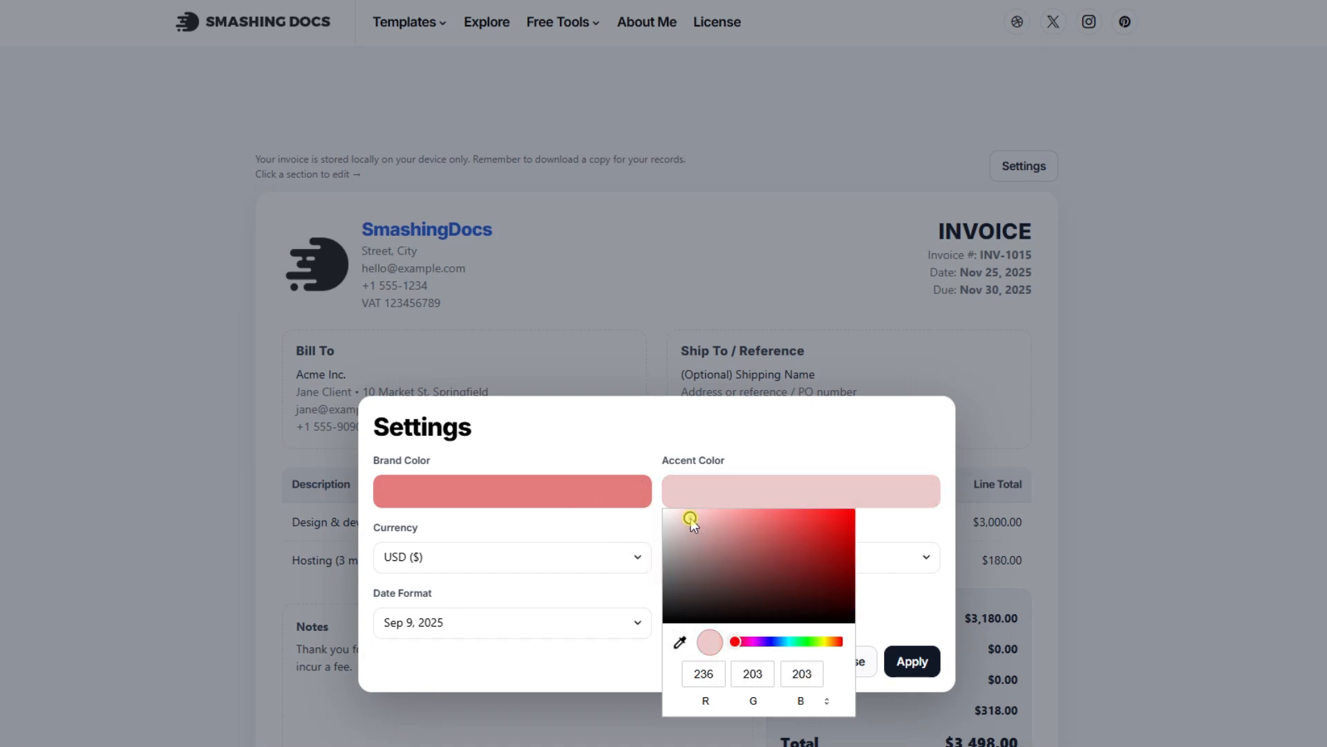
click(913, 535)
Set the currency to GBP (£) and apply the settings
click(602, 571)
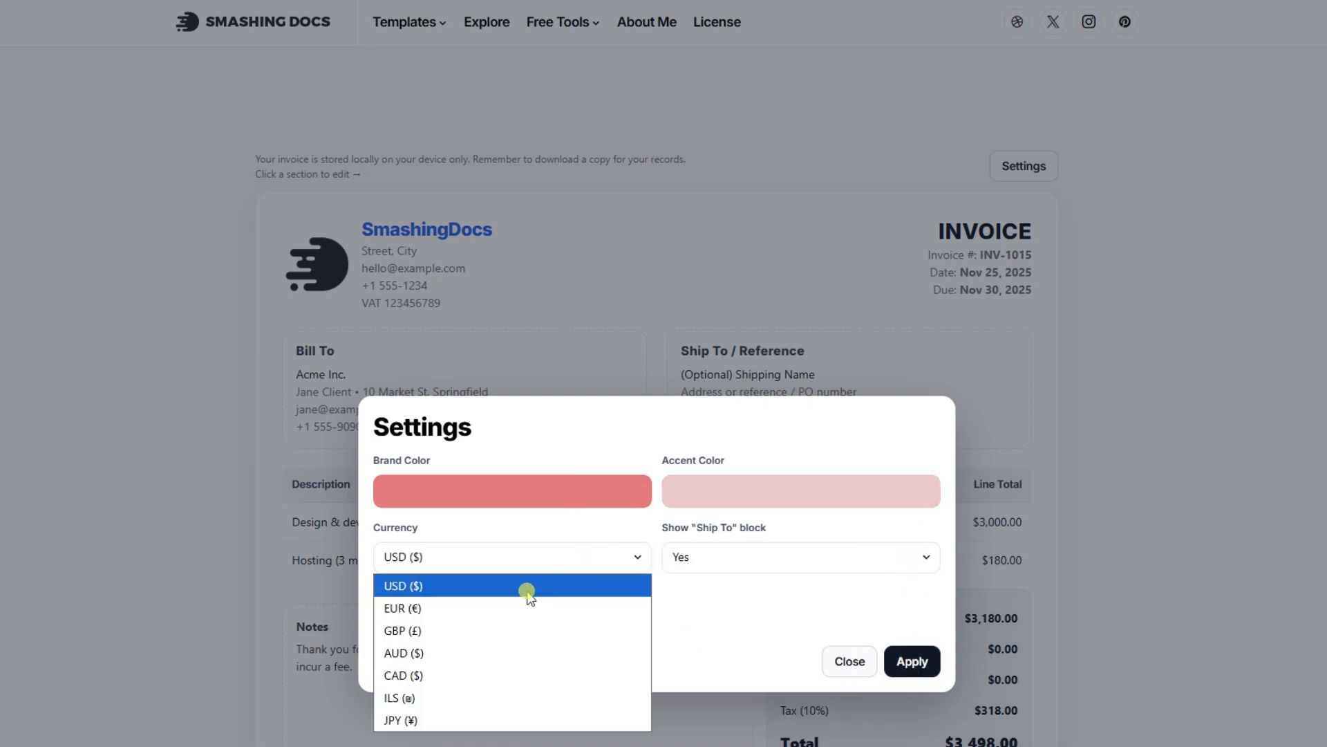
click(459, 628)
click(910, 661)
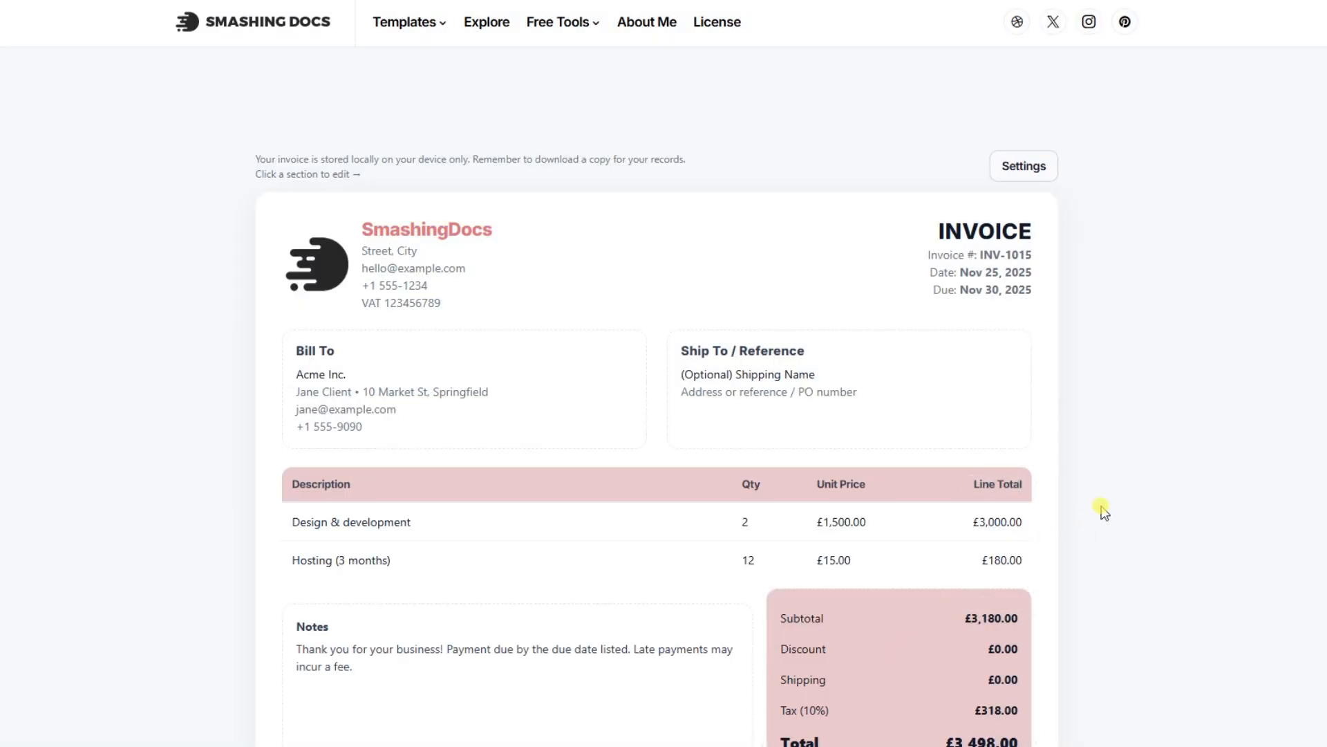
Download the invoice as the PDF Invoice_INV-1015.pdf into the Desktop invoices folder
scroll(1147, 526, down, 4)
scroll(1148, 532, up, 3)
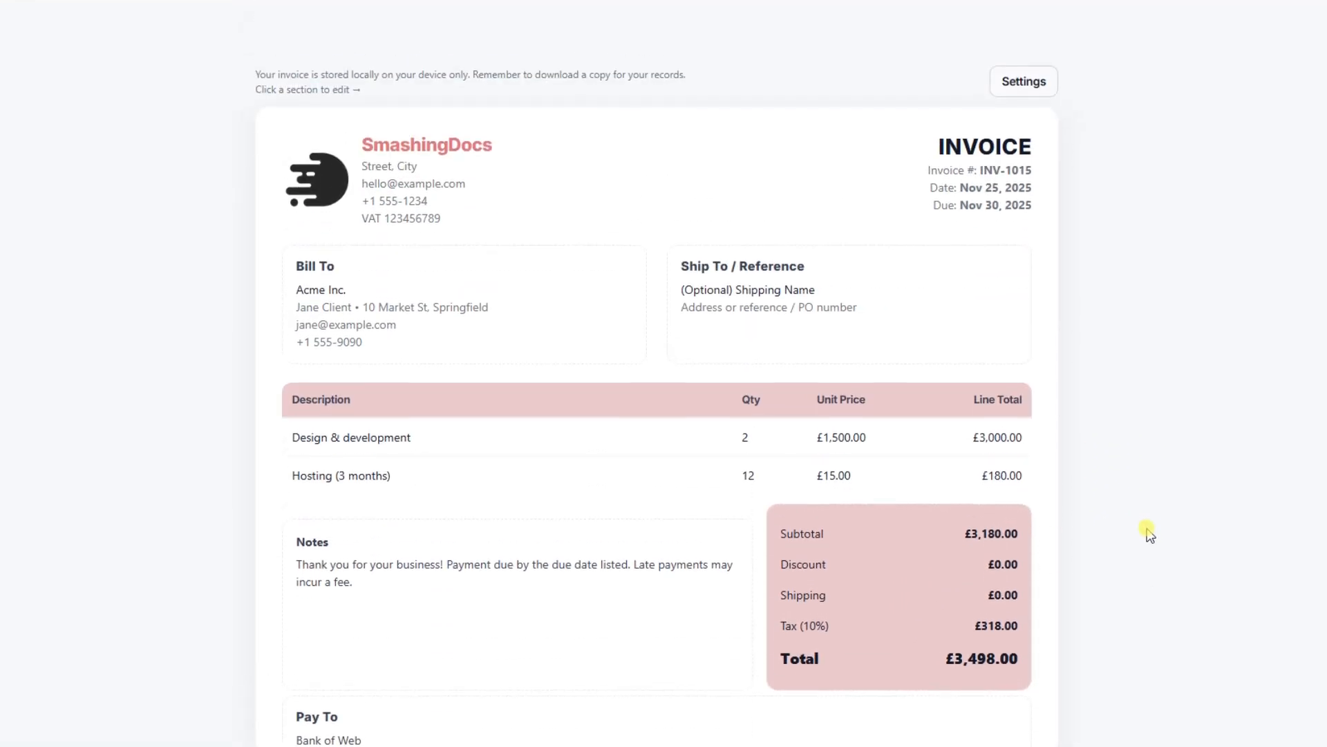
scroll(1147, 532, down, 3)
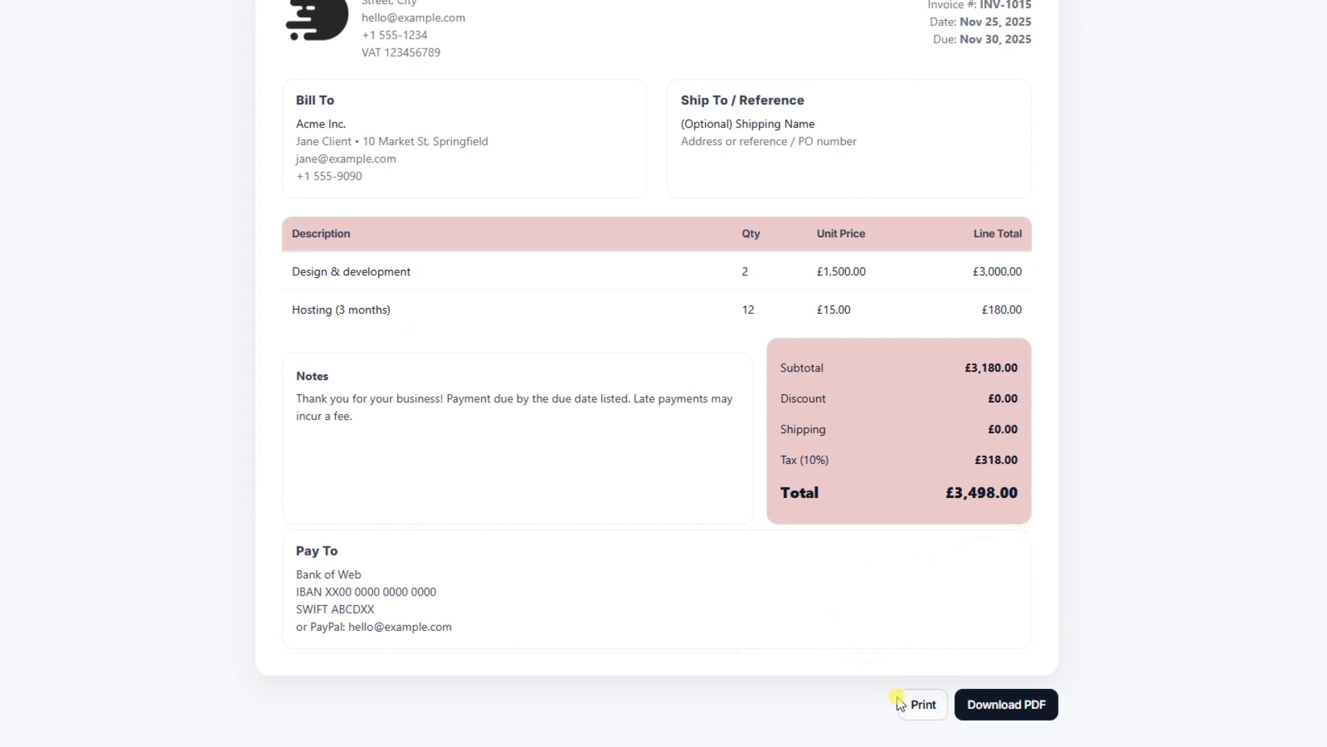
click(994, 703)
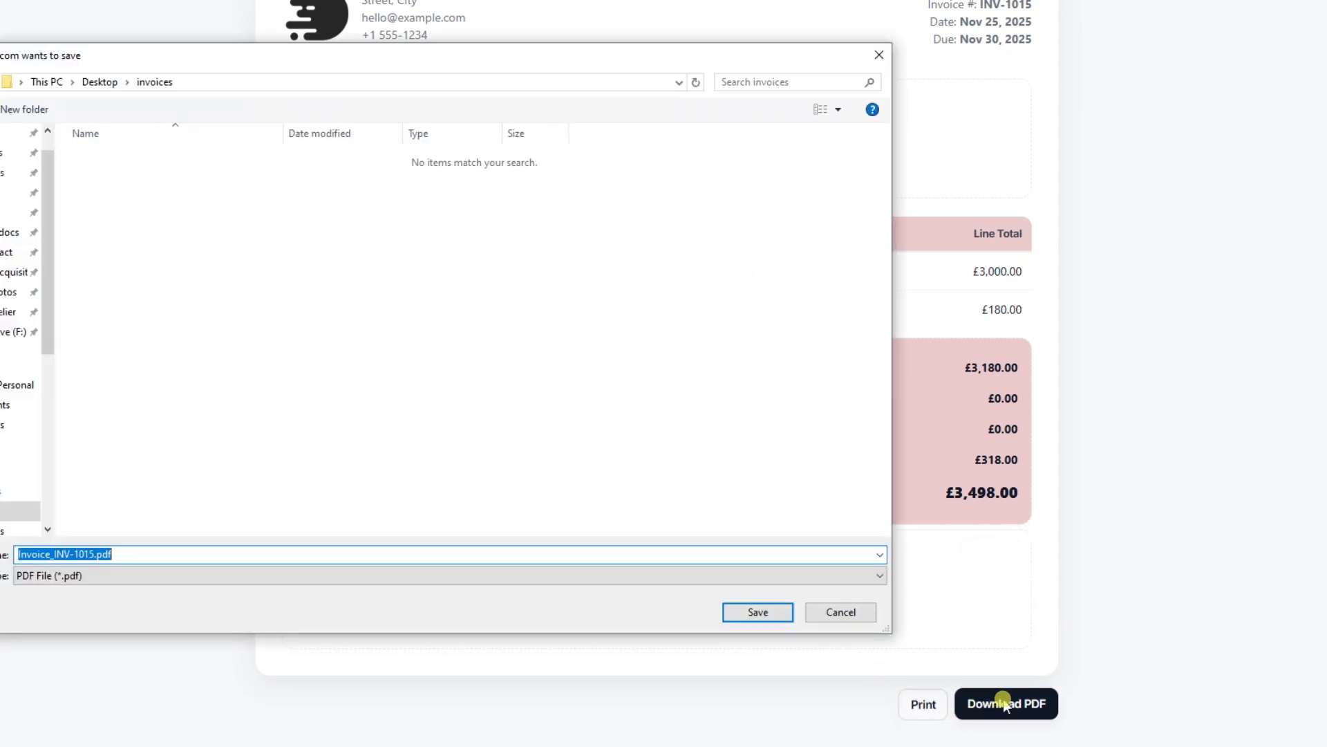
click(758, 612)
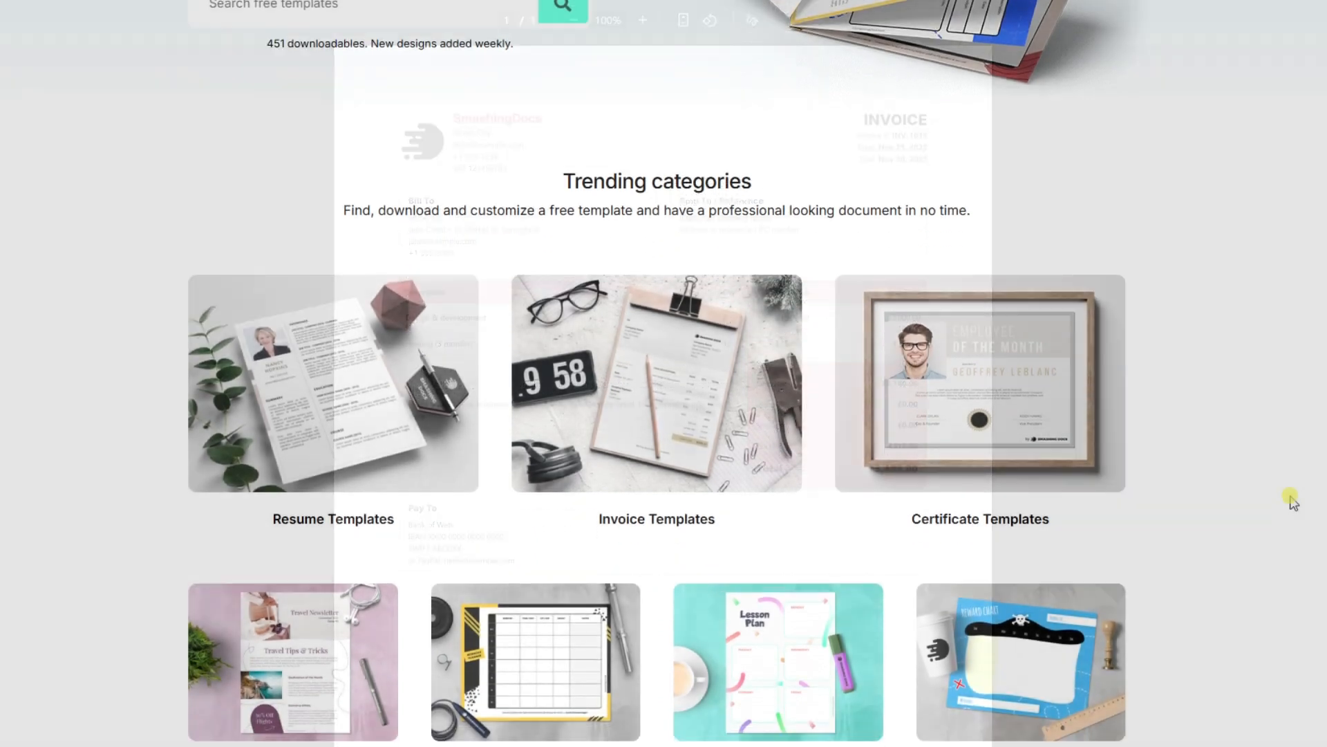
Browse all of the site's free document templates
scroll(1289, 497, down, 5)
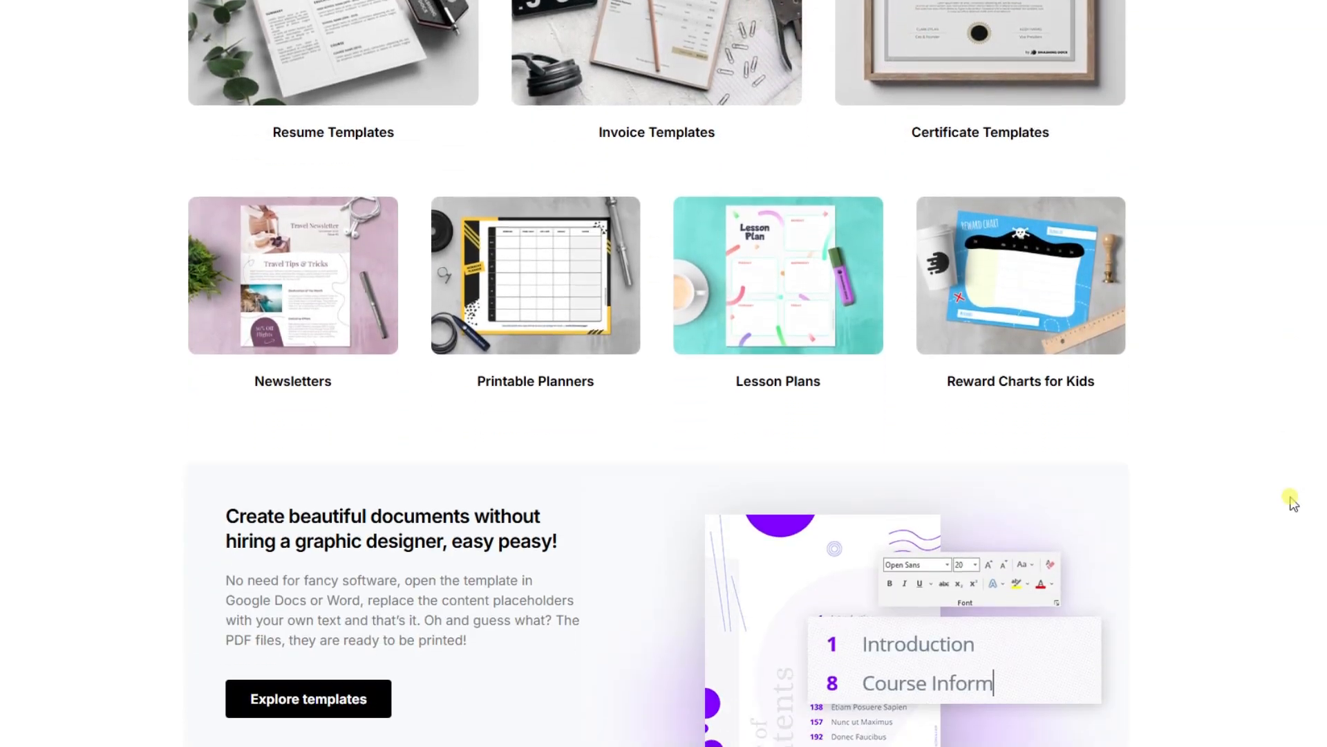
scroll(1292, 499, down, 6)
scroll(1292, 504, down, 3)
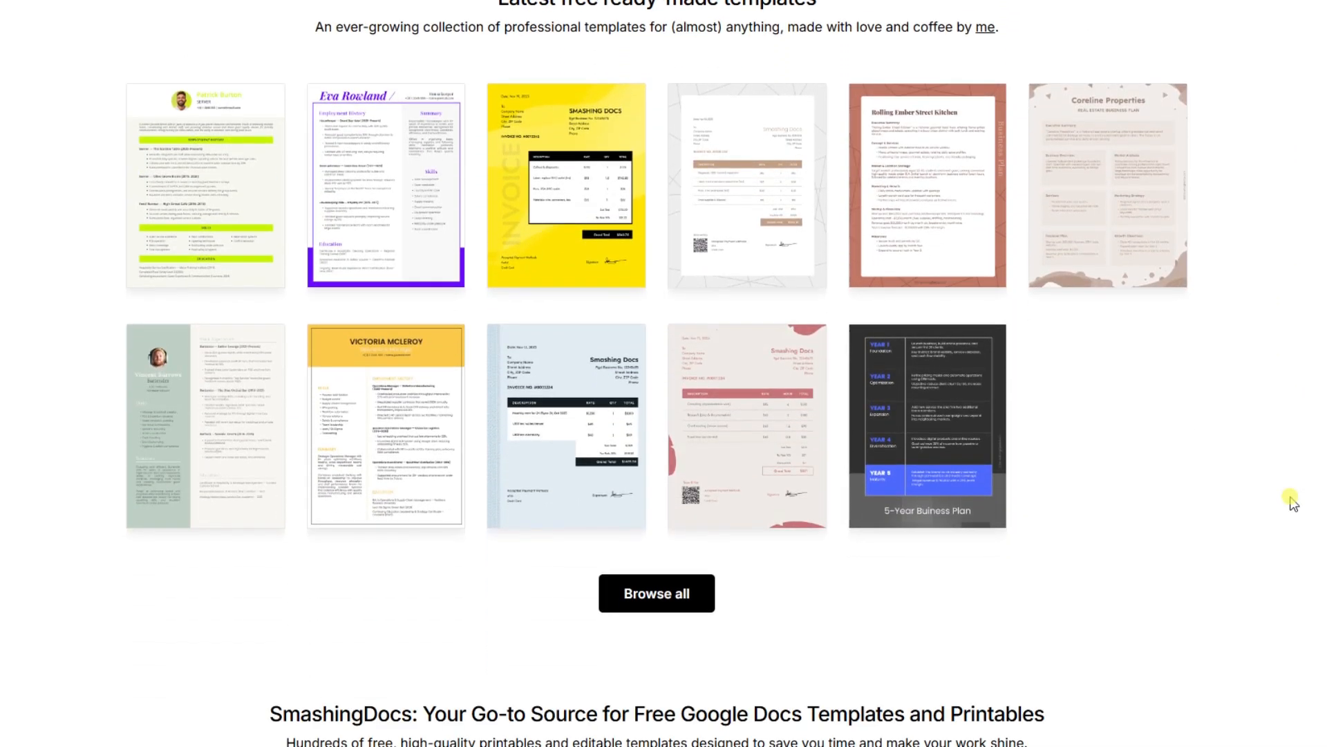
click(641, 602)
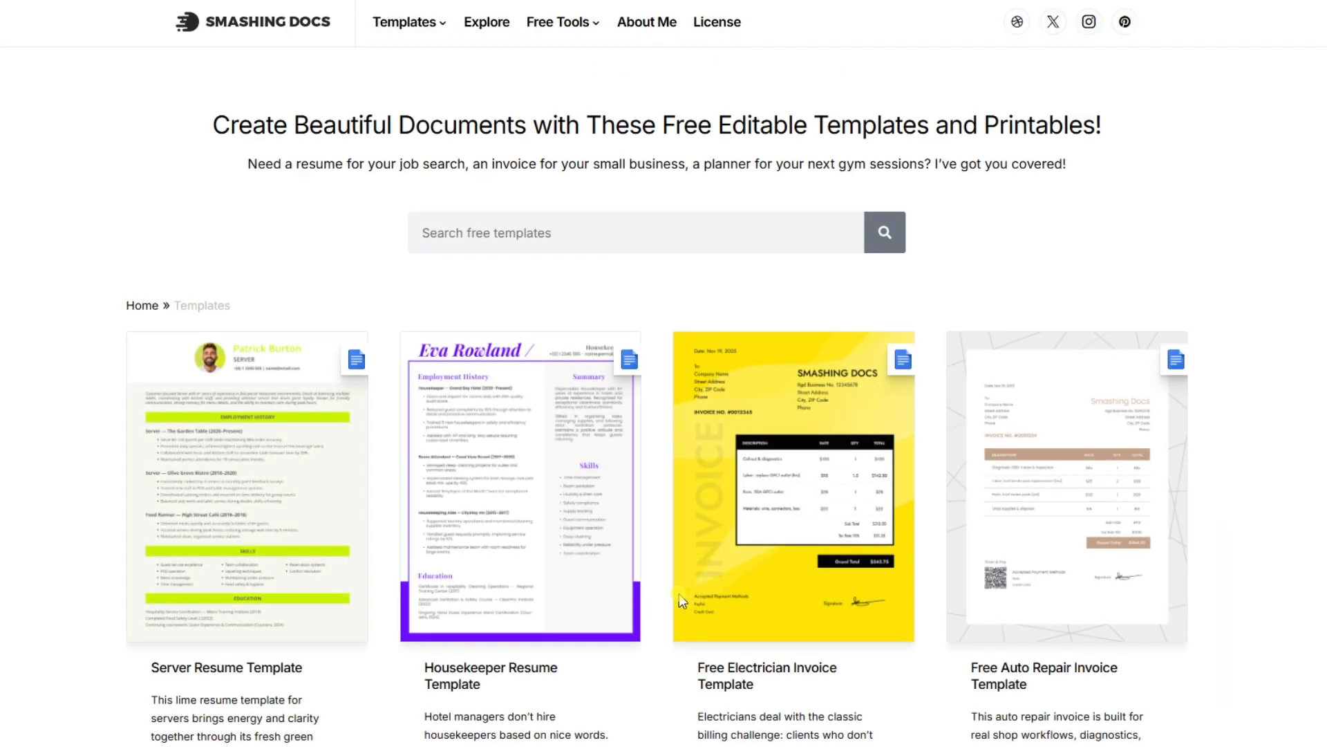
scroll(1242, 560, down, 10)
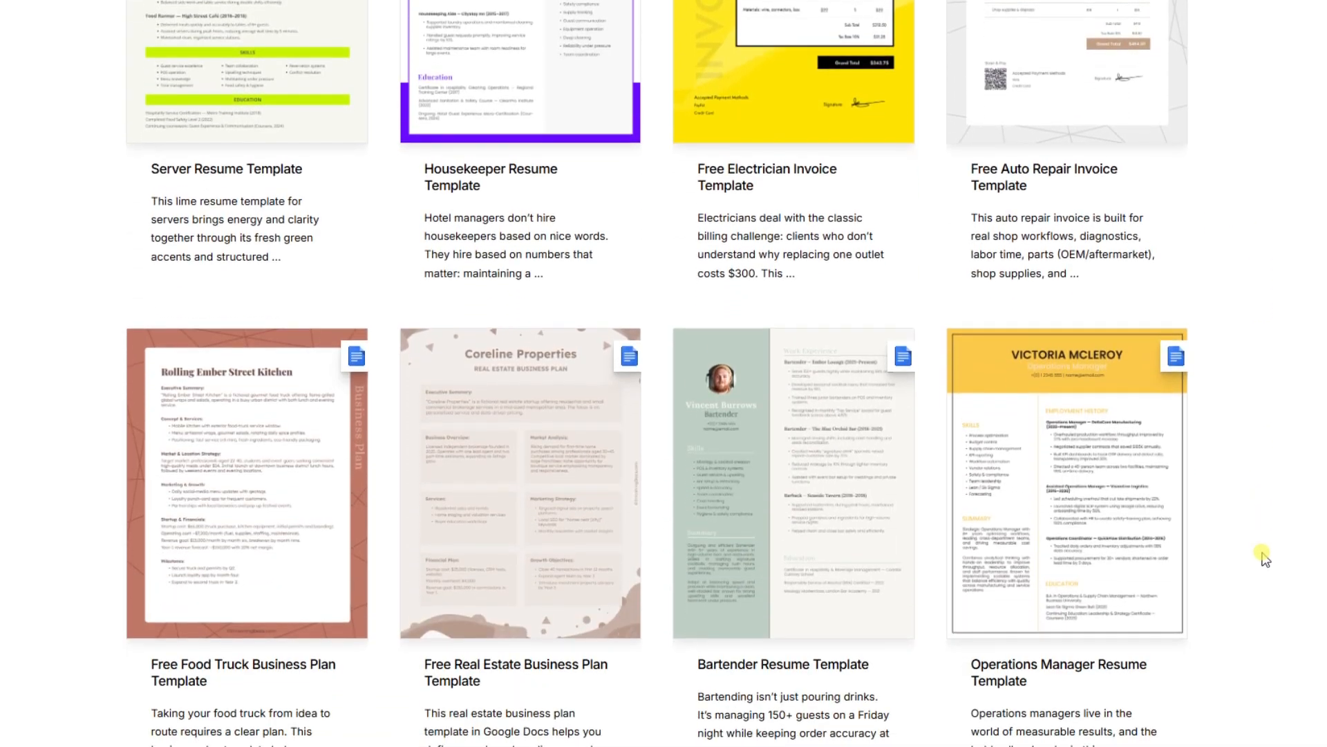
scroll(1262, 558, down, 3)
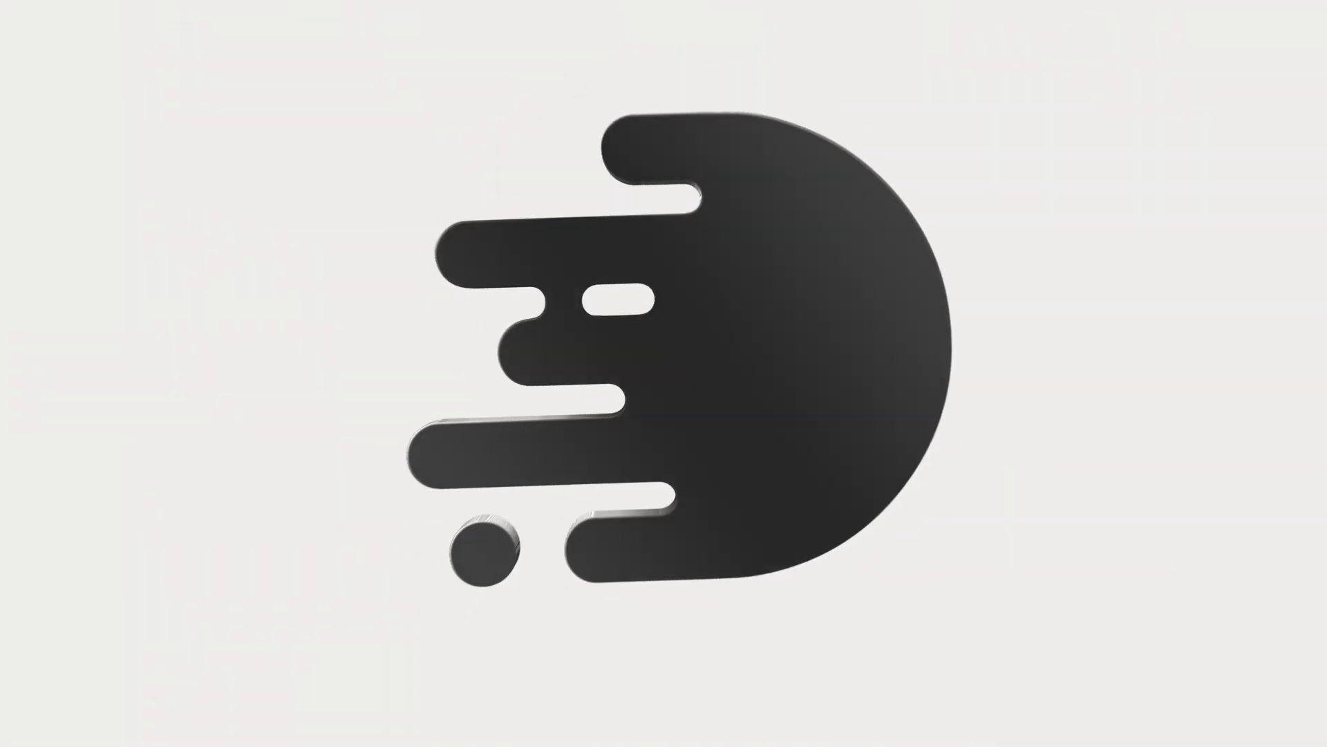